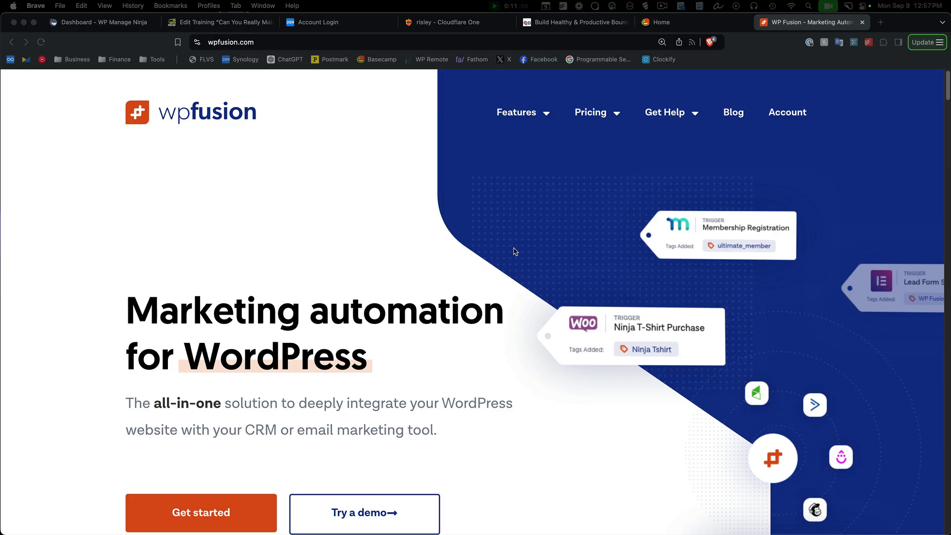
Open the WP Fusion Features page and scroll to the 'Connect anything to anything' section
scroll(514, 251, down, 2)
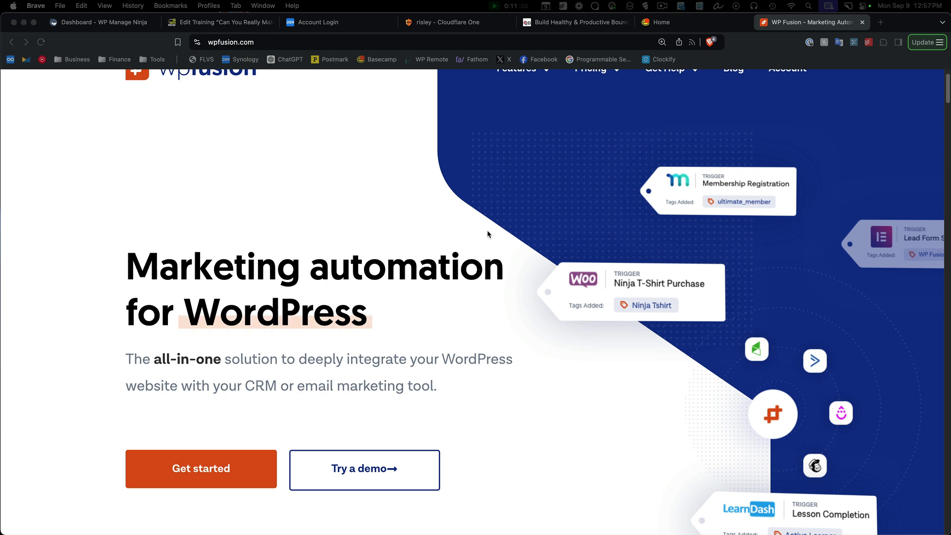
scroll(503, 195, up, 2)
mouse_move(525, 123)
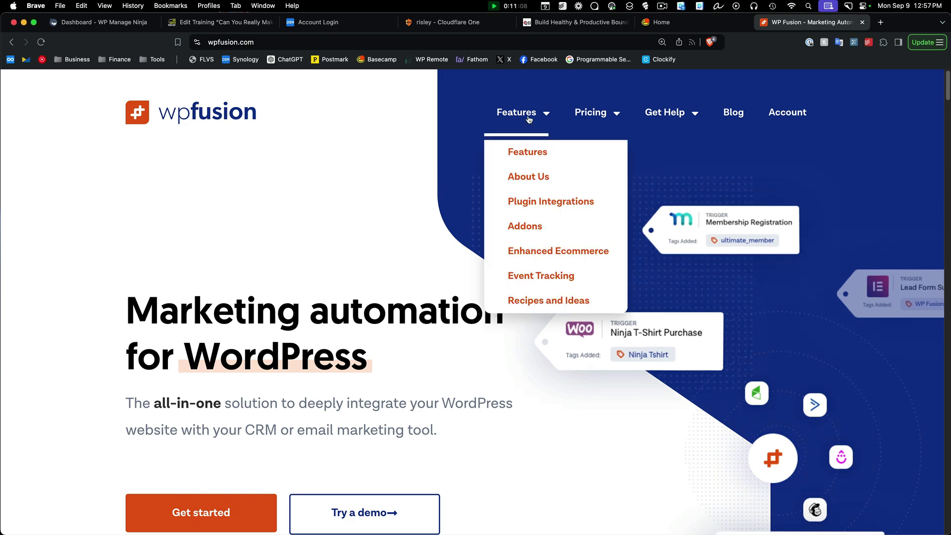
click(527, 153)
scroll(616, 287, down, 10)
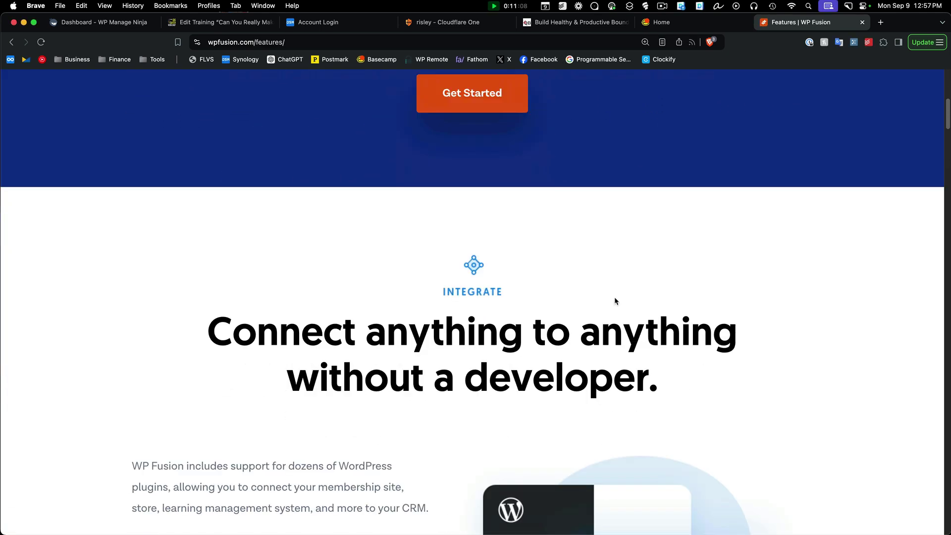
scroll(614, 299, down, 2)
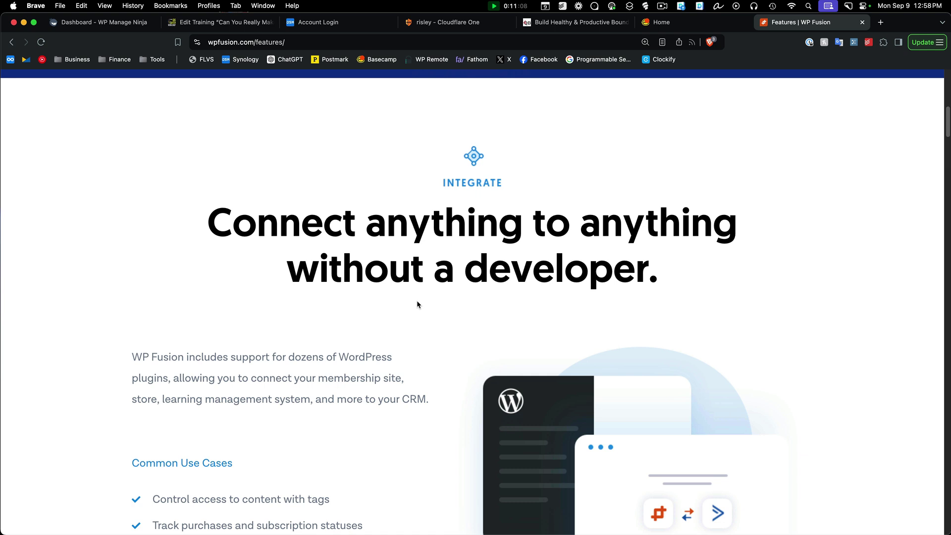
scroll(417, 302, down, 1)
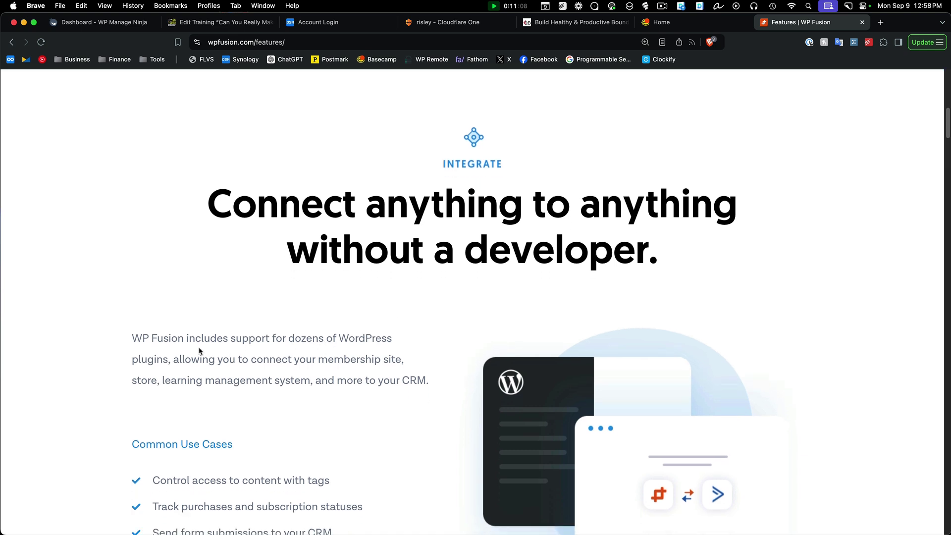
Highlight part of the integration description, including the word 'store', then scroll to the use cases
drag(187, 380, 394, 360)
double_click(144, 381)
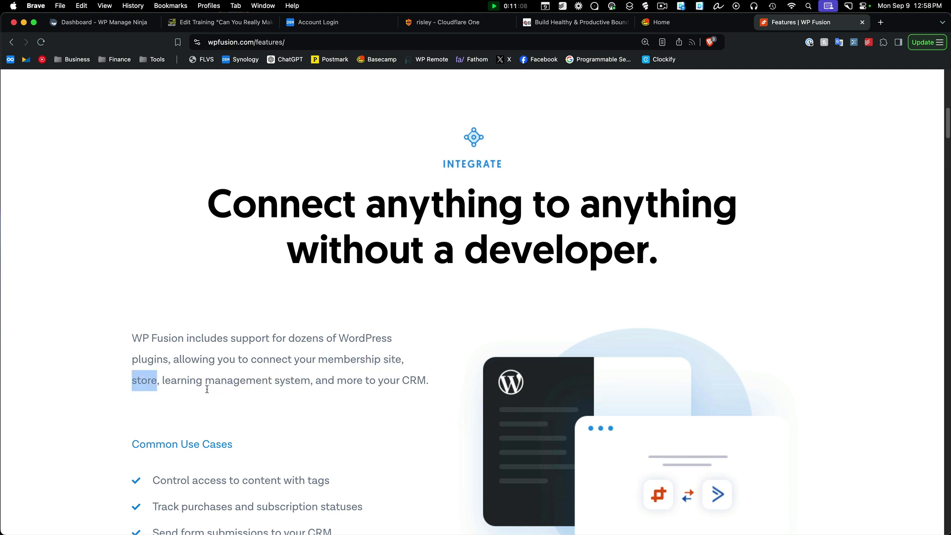
scroll(329, 395, down, 3)
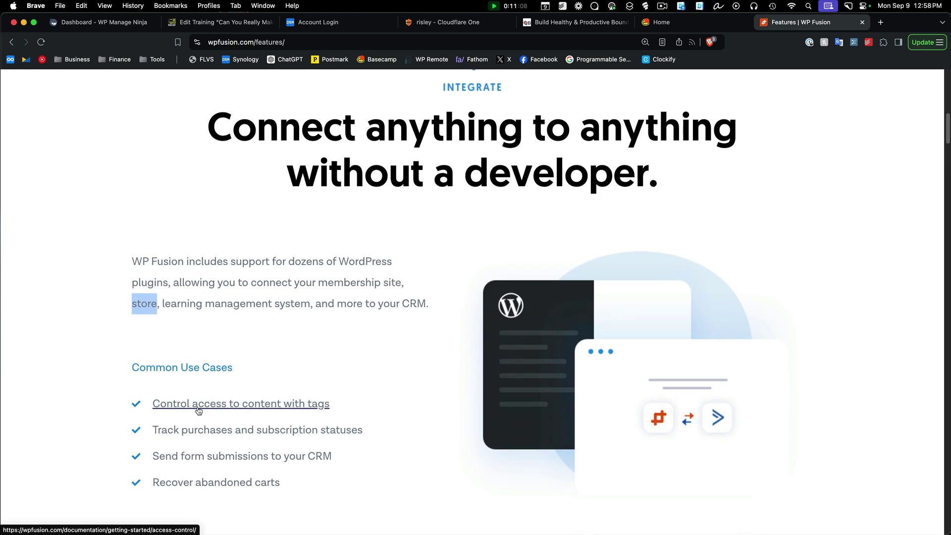
scroll(414, 416, down, 1)
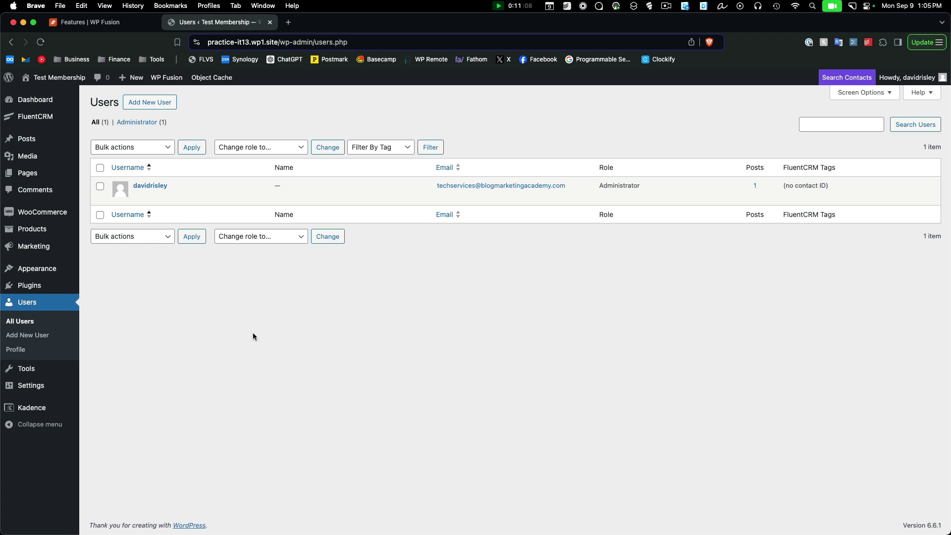
click(23, 323)
mouse_move(23, 392)
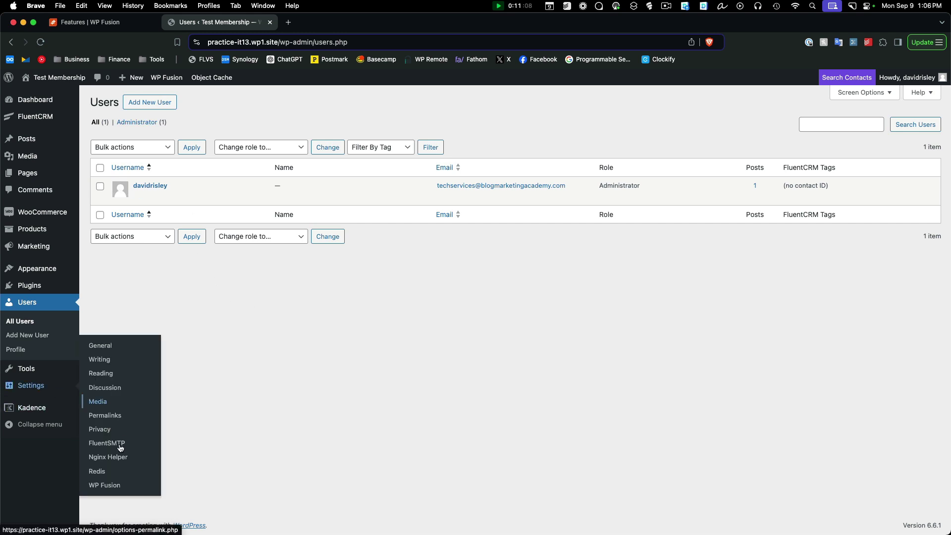
click(116, 488)
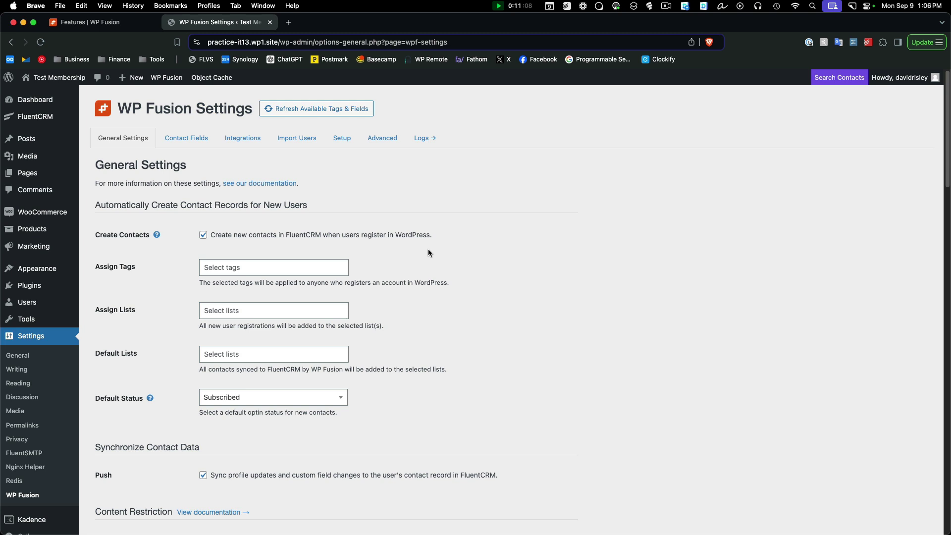
mouse_move(46, 121)
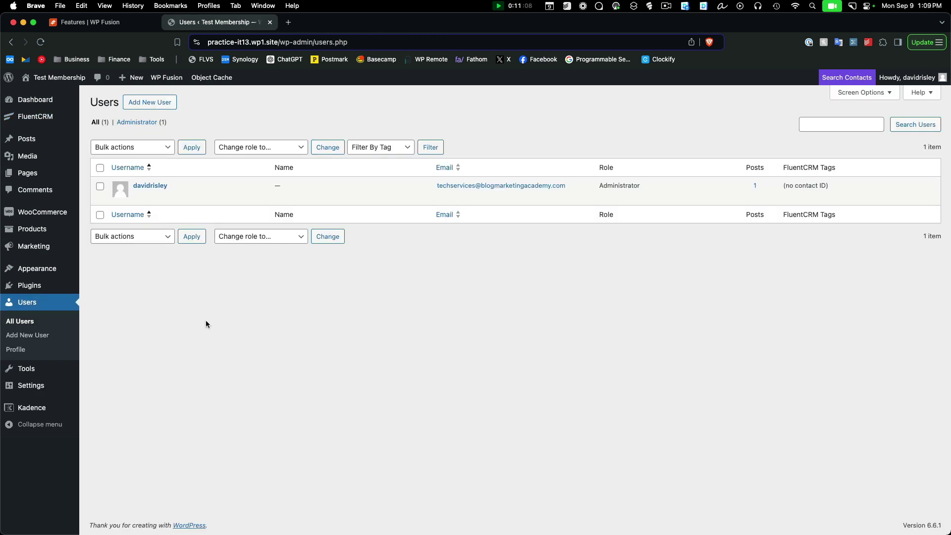
Add user 'testuser' with the account e-mail, first name 'Test', last name 'User', as Subscriber
click(133, 105)
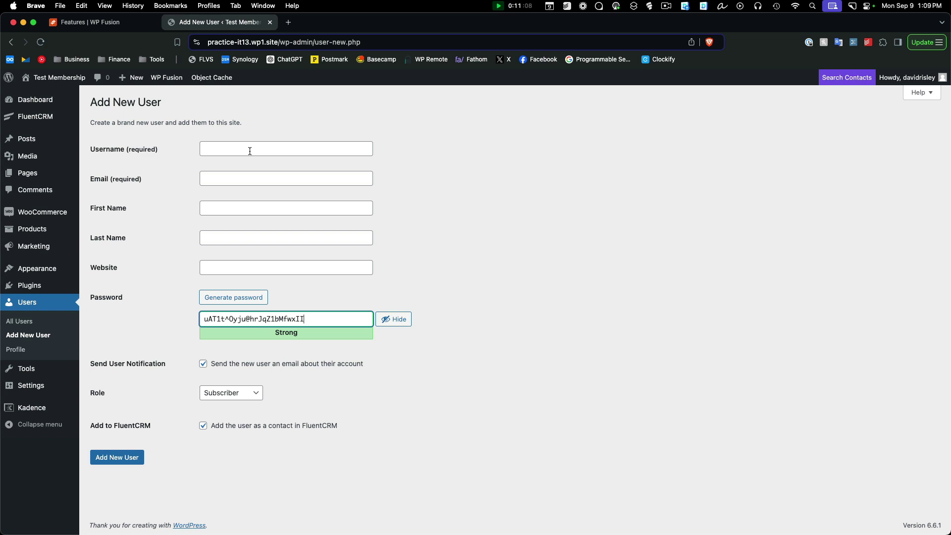
click(245, 150)
text(testuser)
key(Tab)
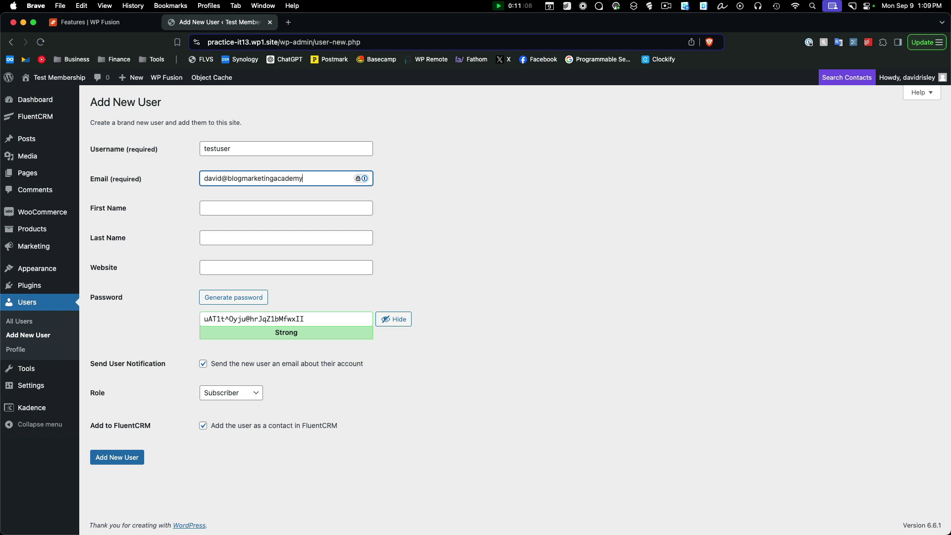
click(293, 207)
text(Test)
click(285, 238)
text(User)
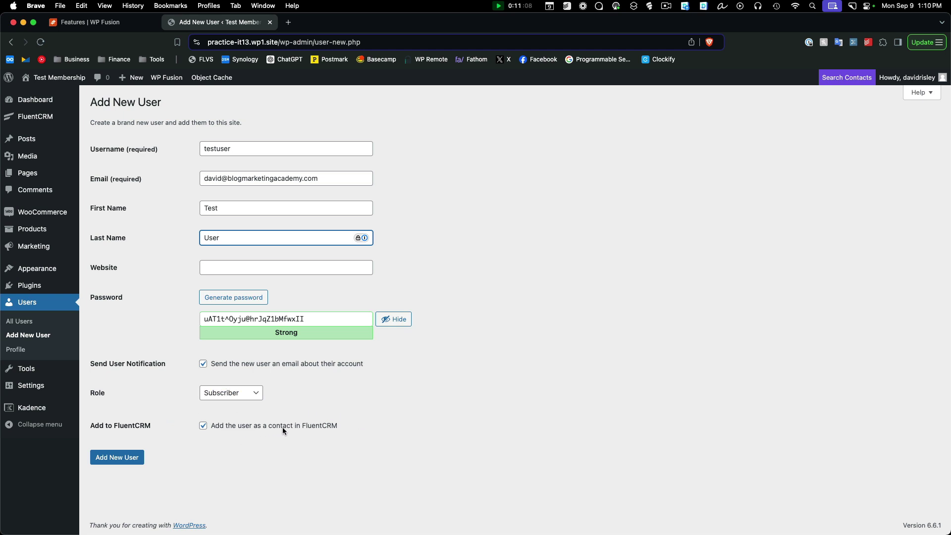
click(115, 462)
Go to FluentCRM Contacts and open the Test User contact's profile from the list
mouse_move(42, 116)
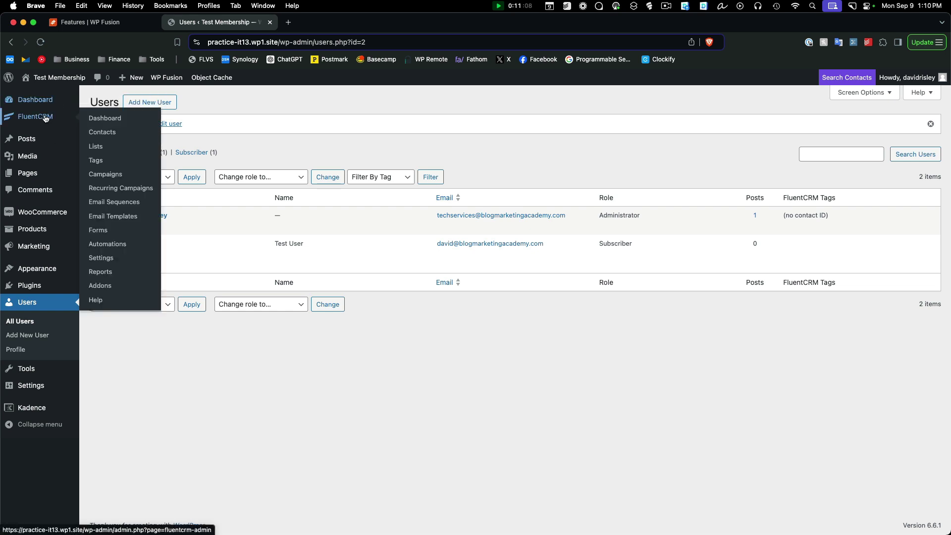
click(101, 135)
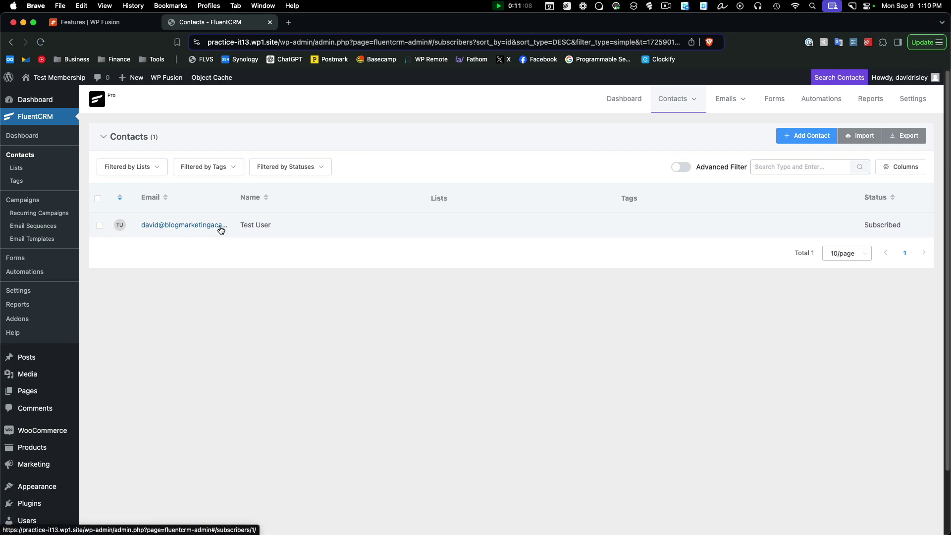
click(203, 226)
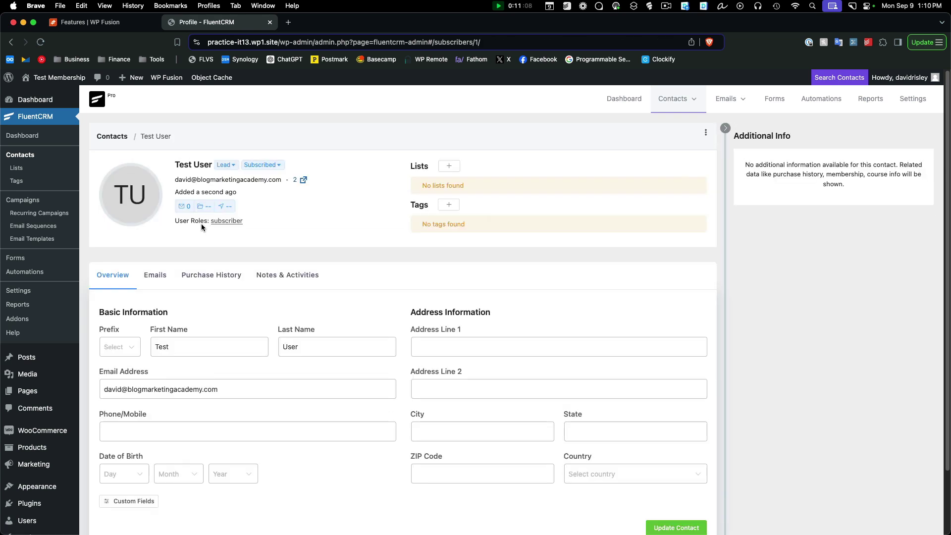
Open Test User's linked WordPress account and scroll to its WP Fusion section
click(296, 182)
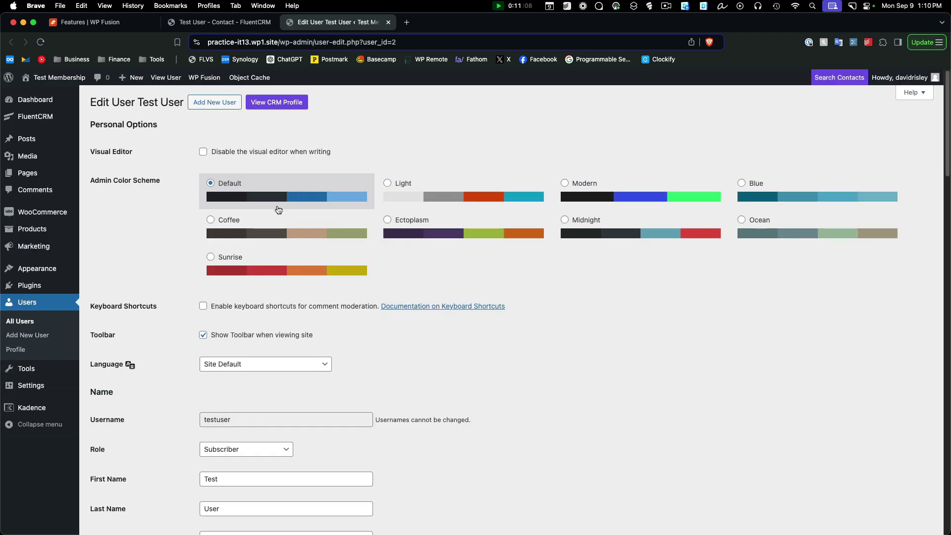
scroll(266, 246, down, 4)
scroll(265, 247, down, 10)
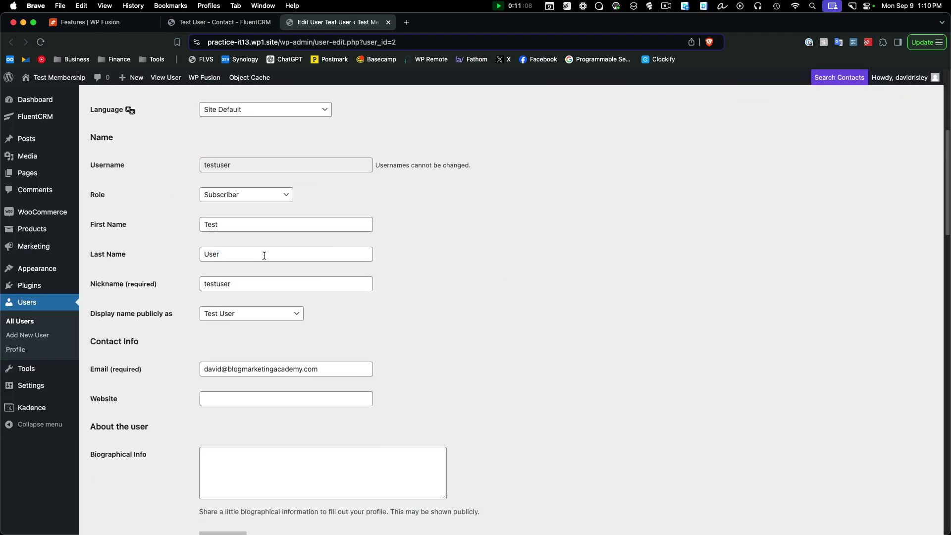
scroll(313, 249, down, 5)
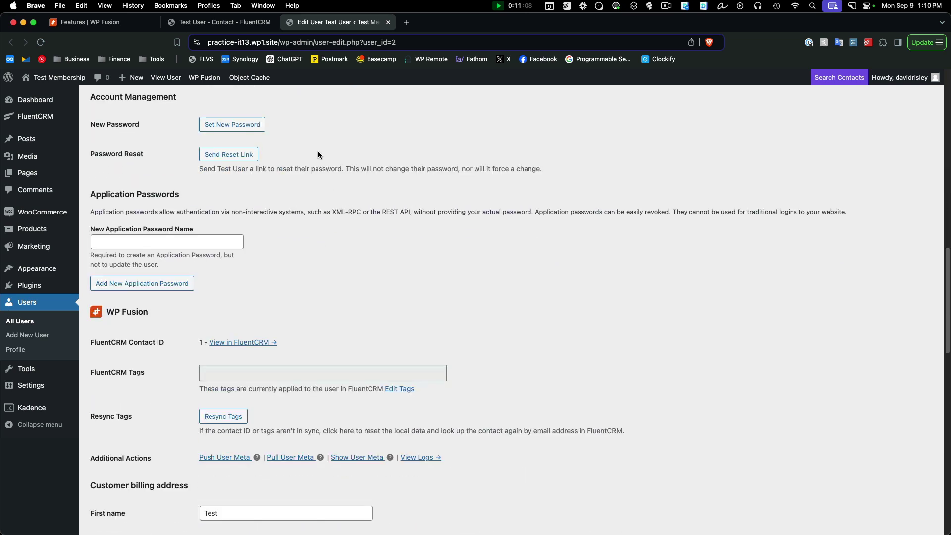
Check the contact's tag picker in FluentCRM, close it without adding tags, and compare both tabs
click(218, 22)
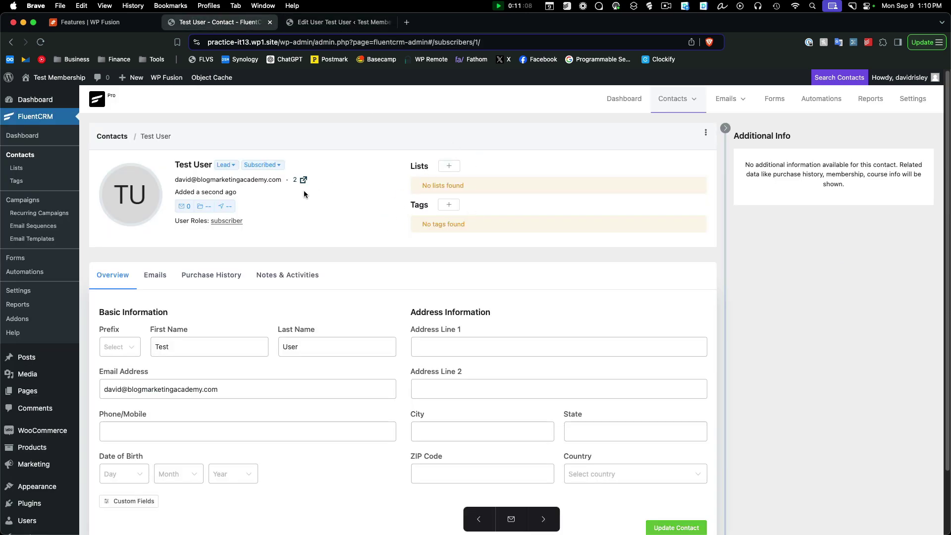
click(445, 209)
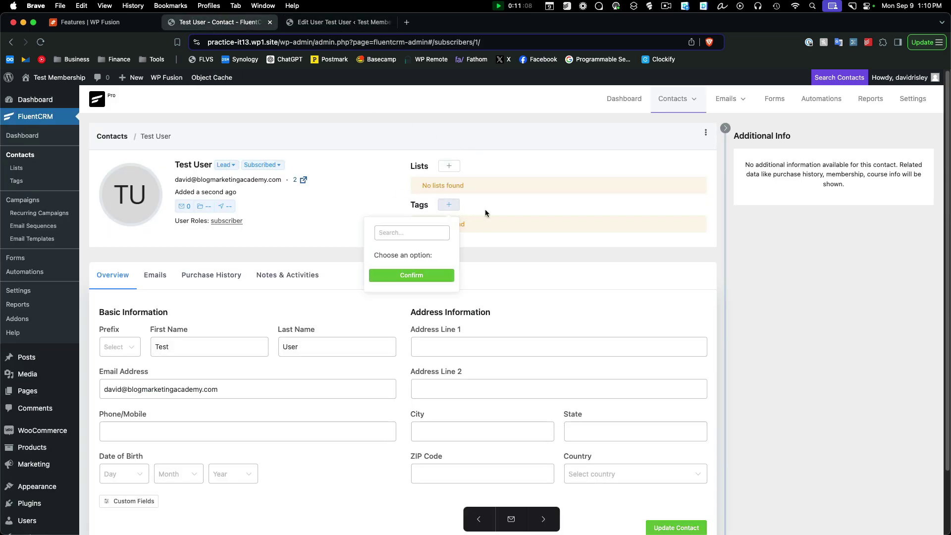
click(545, 263)
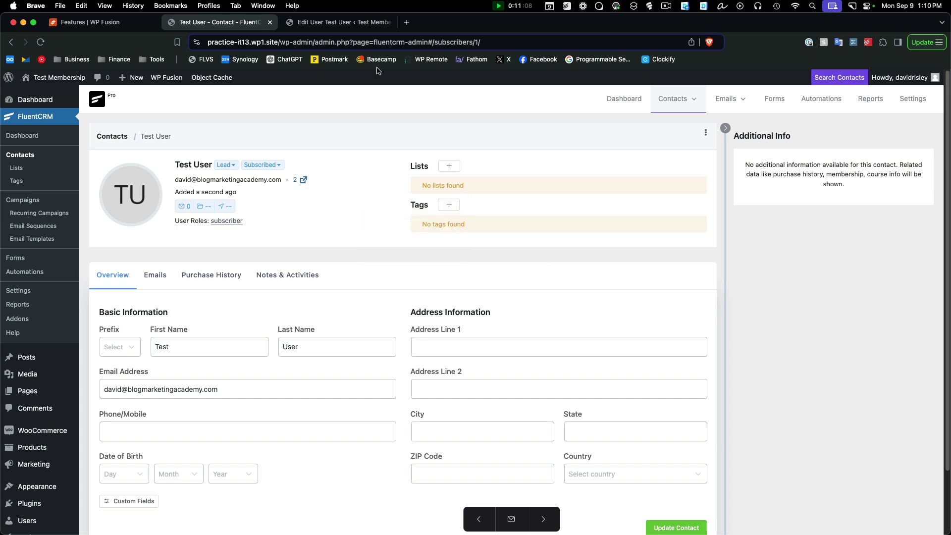
click(330, 27)
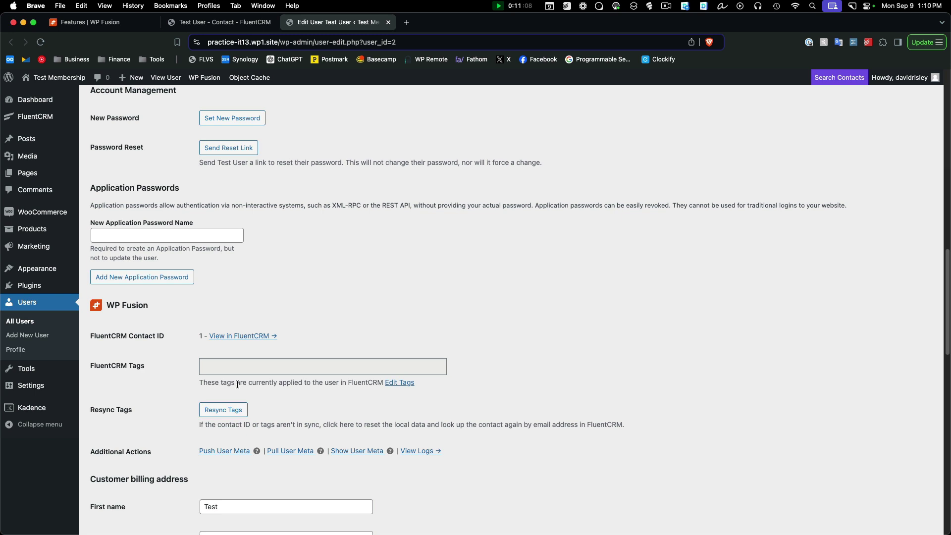
click(220, 22)
Create the FluentCRM tag 'Members' with subtitle 'Paying members to our membership site'
mouse_move(55, 497)
click(351, 22)
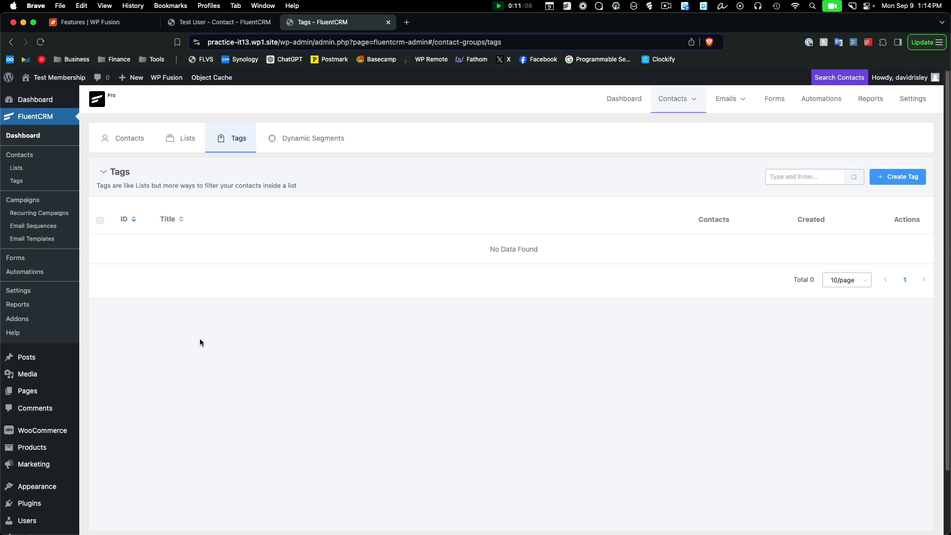
click(883, 176)
click(345, 139)
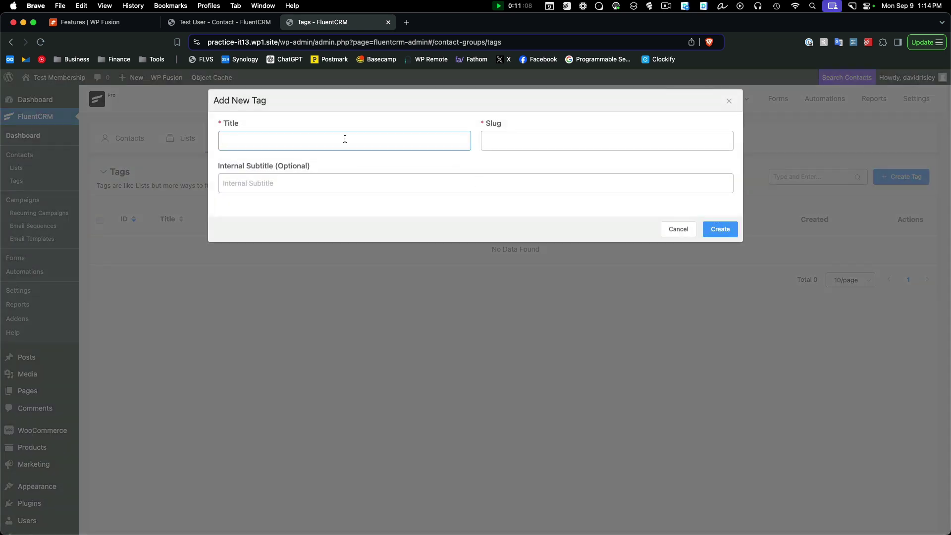
text(Members)
click(505, 190)
text(Paying members )
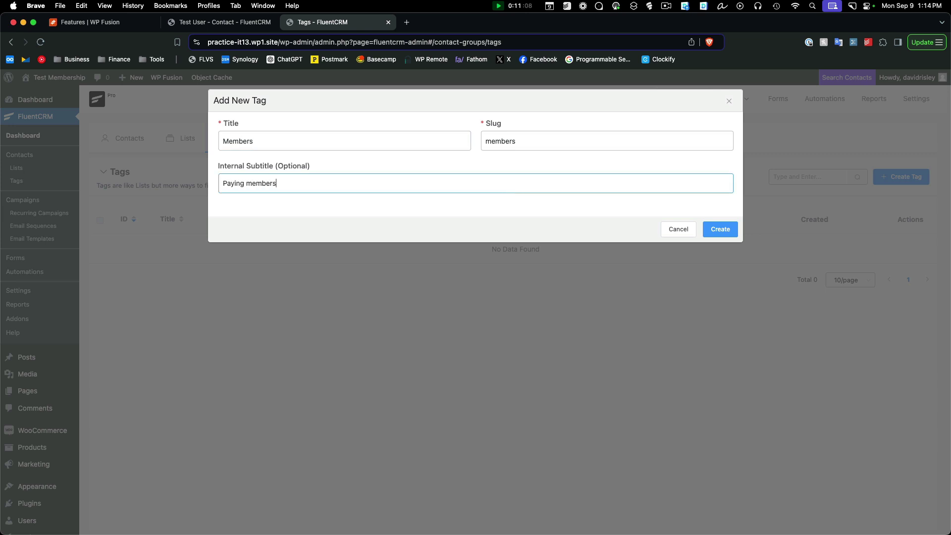
text(to our membership site)
click(718, 230)
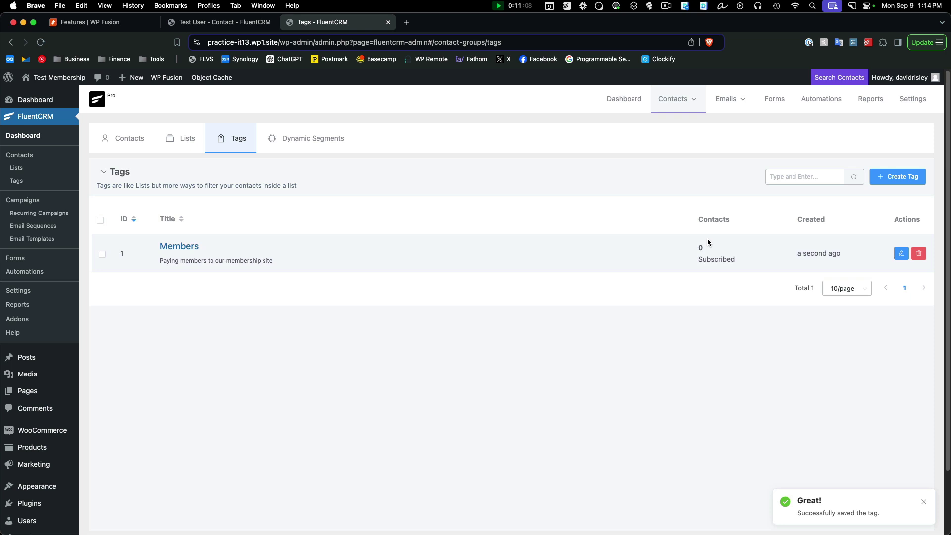
Refresh WP Fusion's available tags and fields from FluentCRM in its settings
scroll(124, 446, down, 3)
mouse_move(31, 481)
click(112, 485)
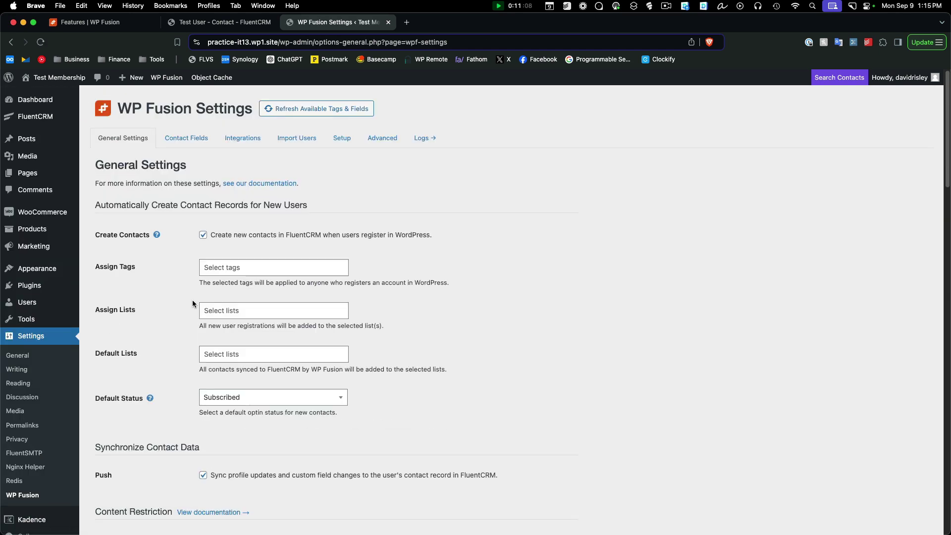
click(312, 108)
click(231, 270)
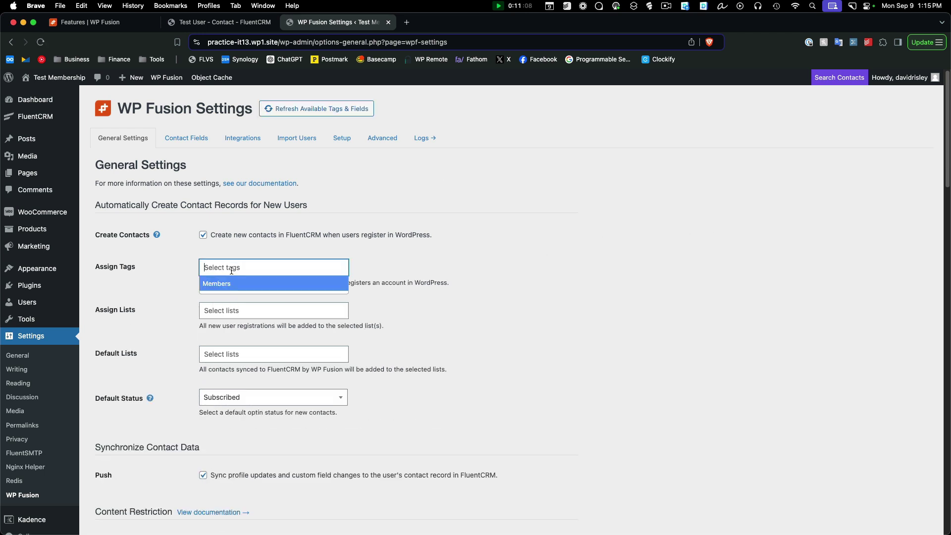
click(551, 256)
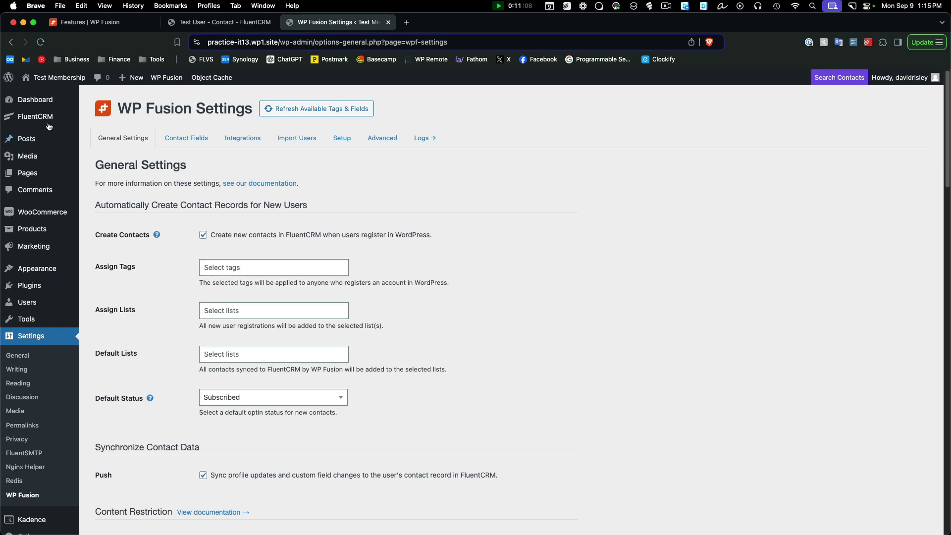
Apply the Members tag to the Test User contact in FluentCRM and reload the profile
mouse_move(50, 118)
click(111, 136)
click(157, 222)
click(451, 206)
click(378, 274)
click(392, 294)
key(super+r)
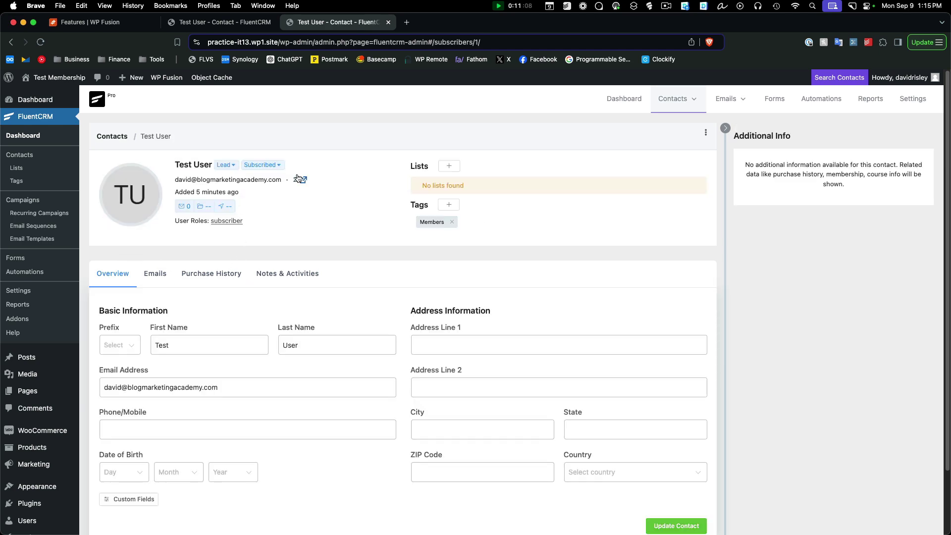
Confirm the Members tag on Test User's WordPress profile, then go to the pages list
click(295, 182)
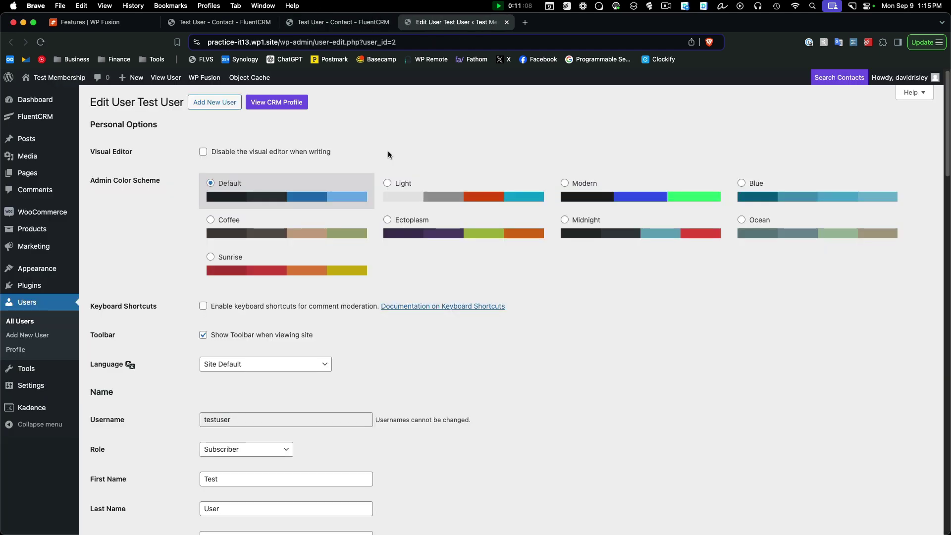
scroll(521, 305, down, 9)
scroll(522, 305, down, 8)
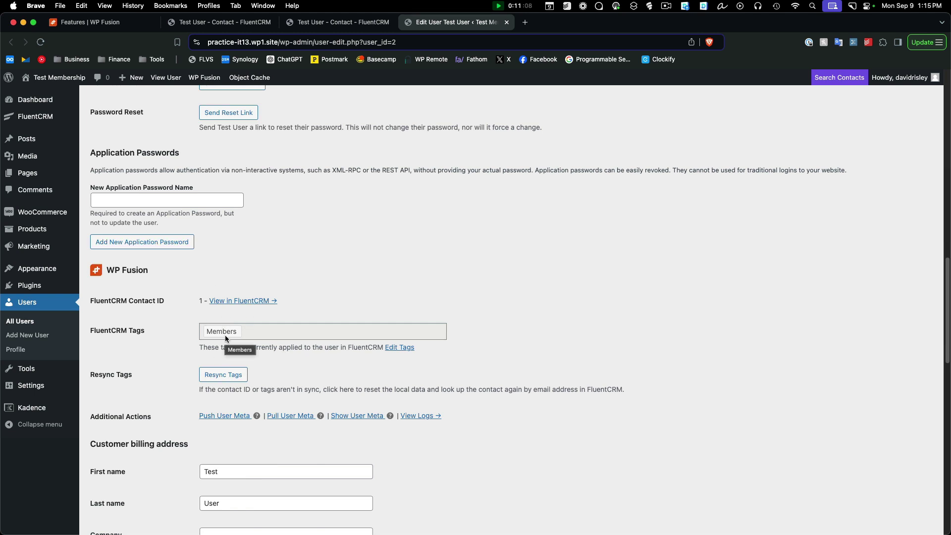
mouse_move(26, 182)
click(110, 177)
Restrict Member Test Page to logged-in users with the Members tag and save it
click(119, 257)
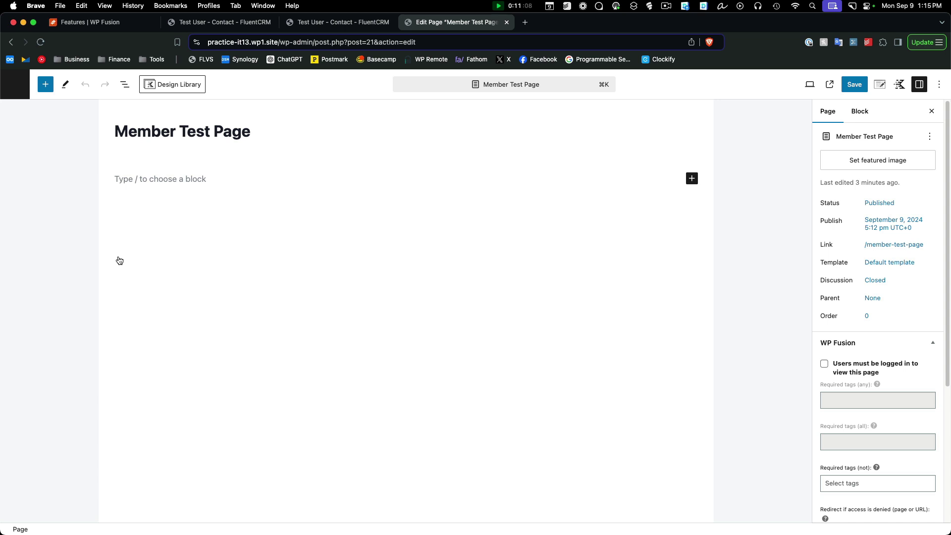
scroll(880, 218, down, 5)
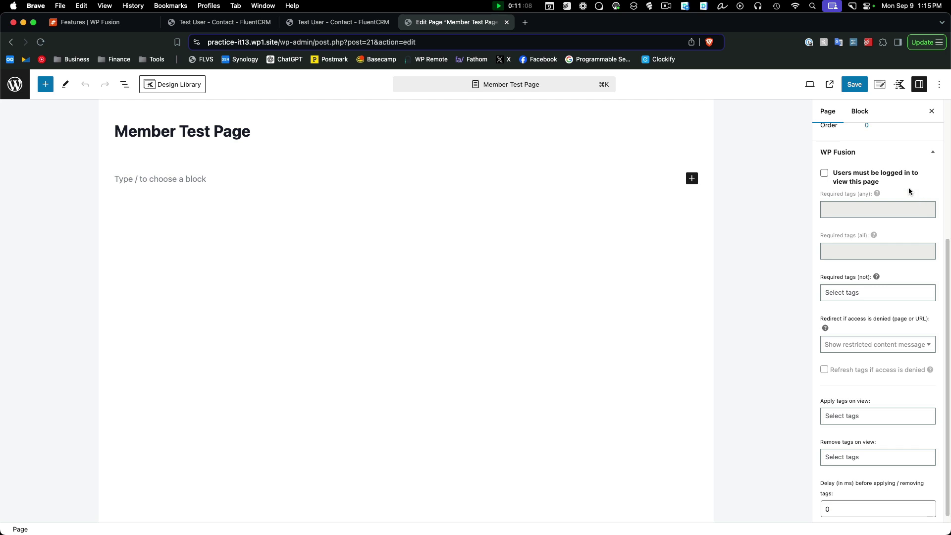
click(824, 173)
click(888, 212)
click(862, 226)
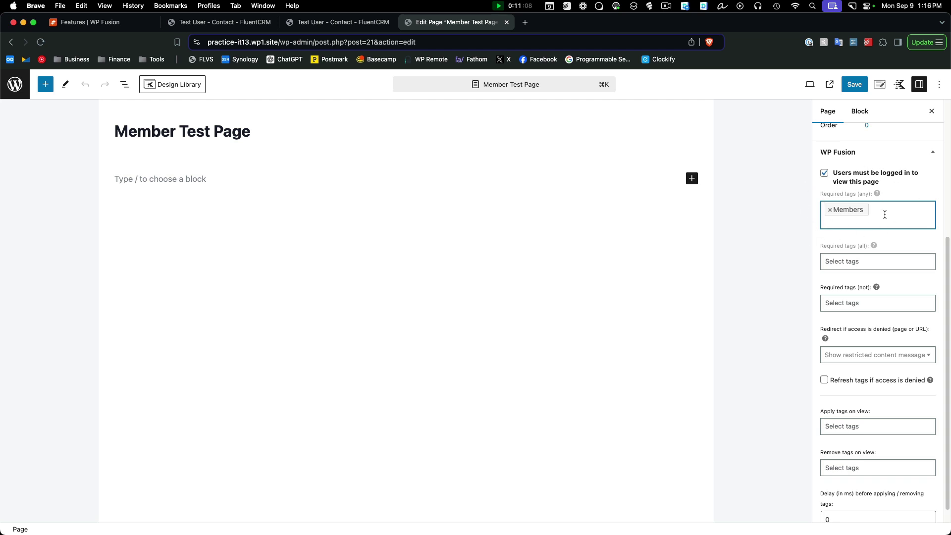
click(856, 86)
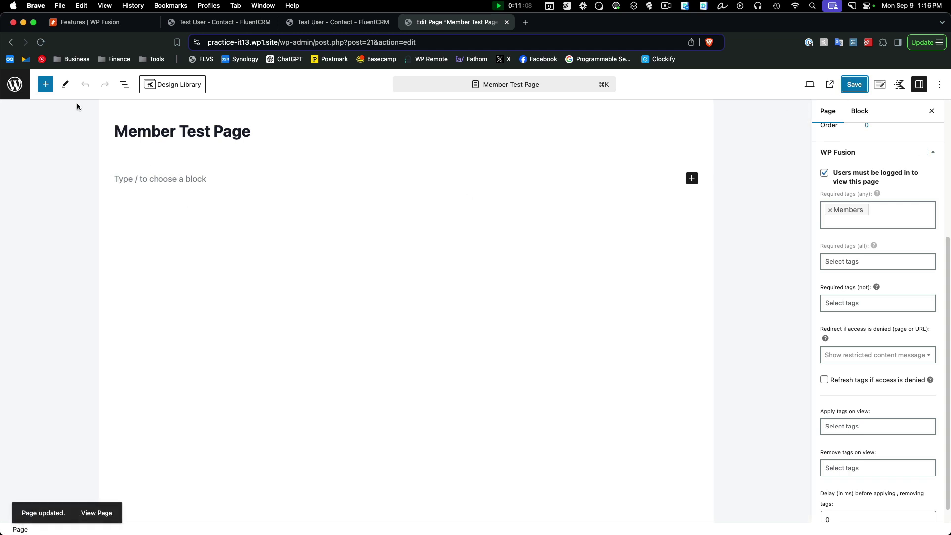
click(14, 85)
mouse_move(190, 249)
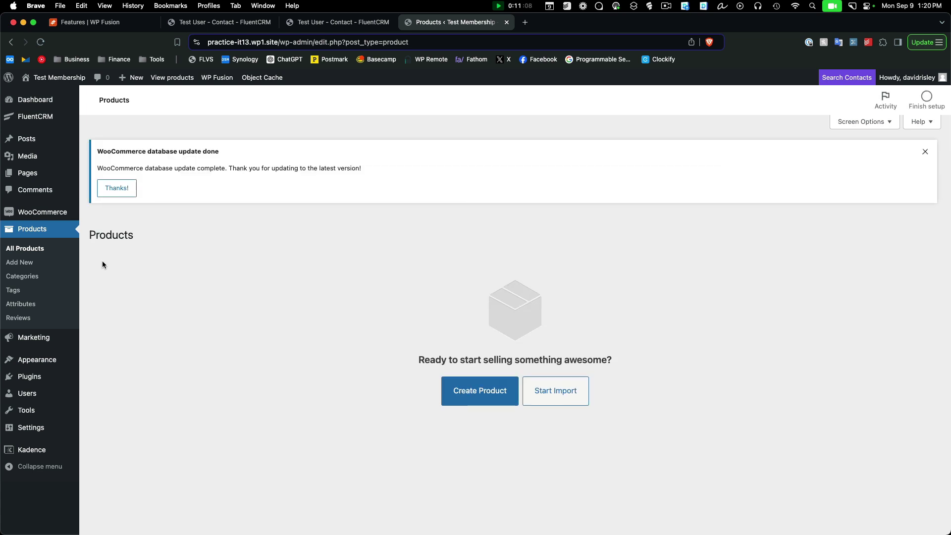
Create 'Test Product' as a simple virtual product with regular price 20
click(489, 396)
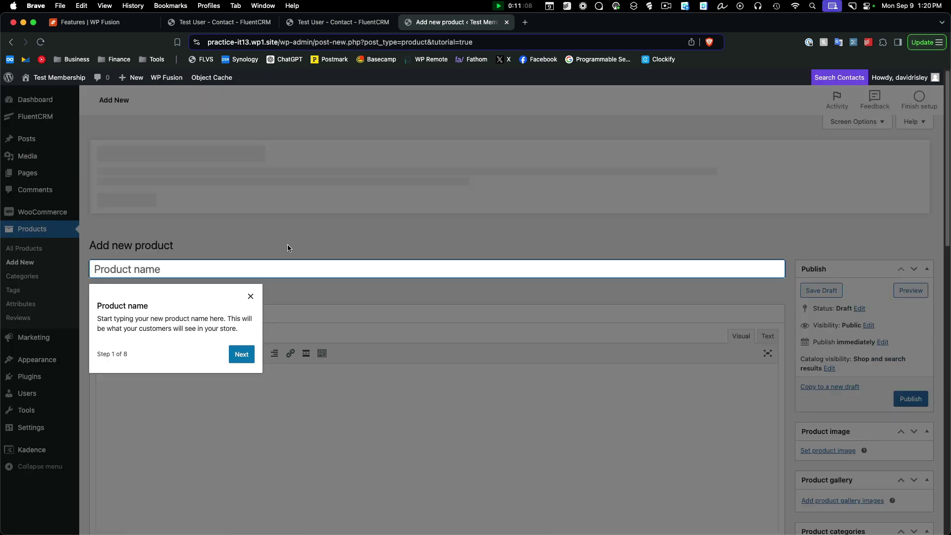
click(254, 287)
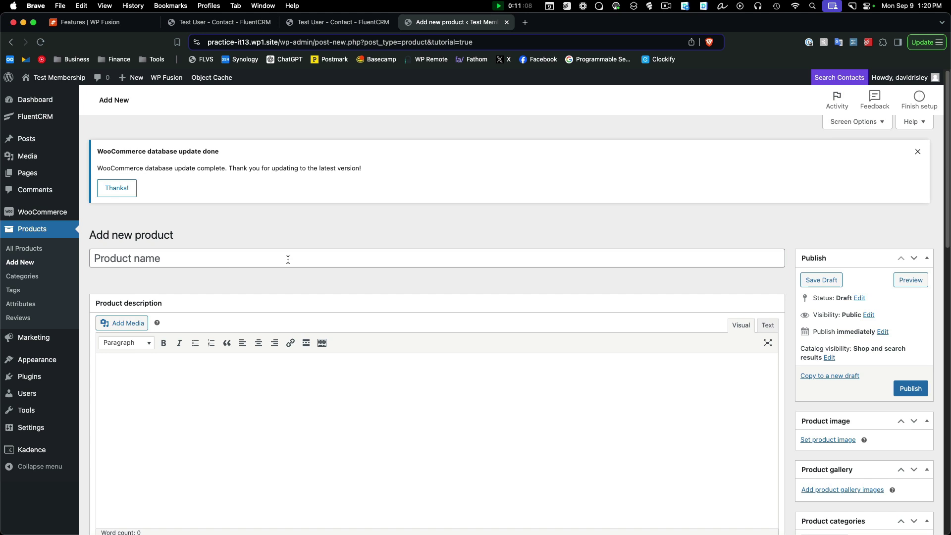
click(293, 259)
text(Test Product)
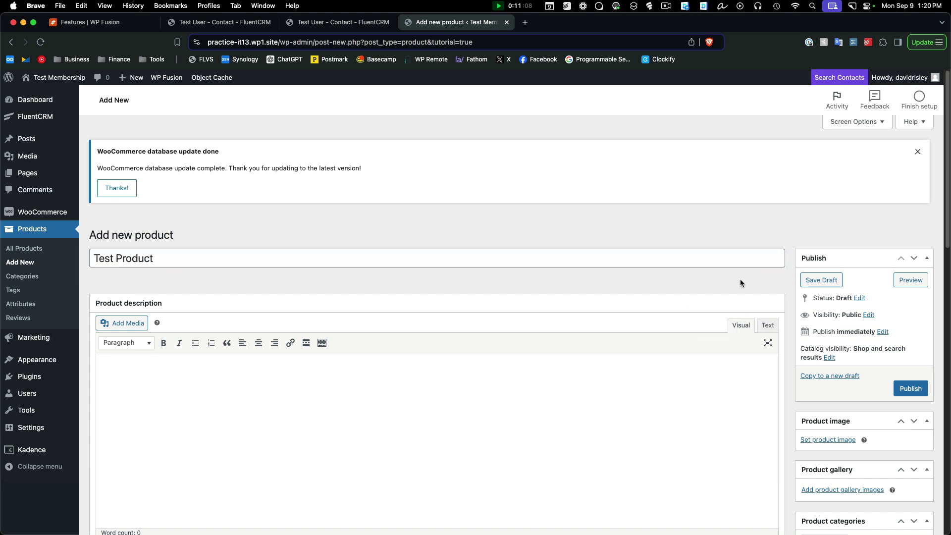
scroll(543, 319, down, 5)
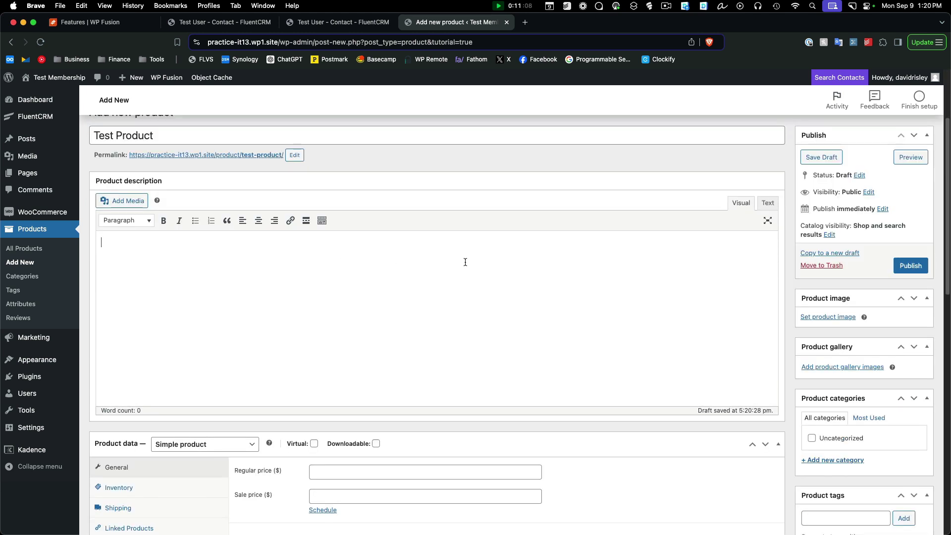
click(349, 288)
scroll(392, 270, down, 8)
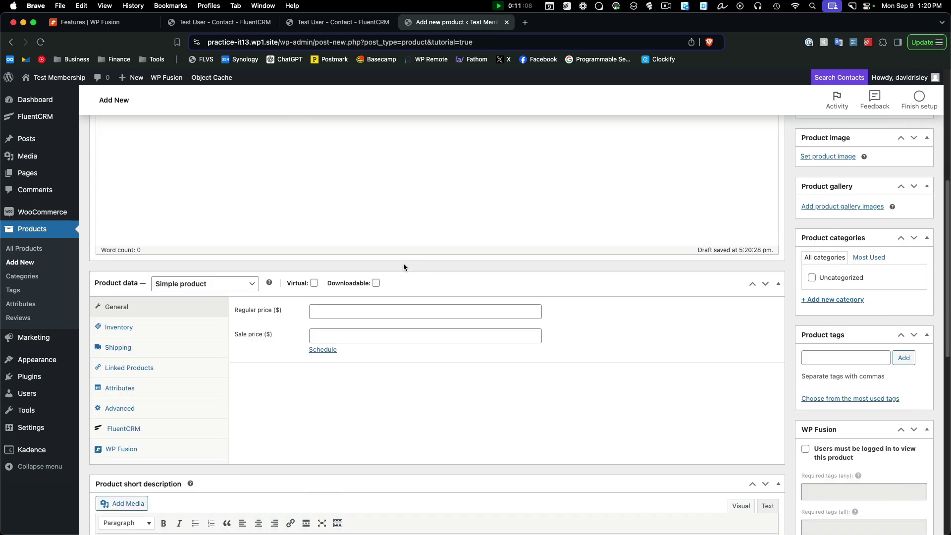
click(202, 250)
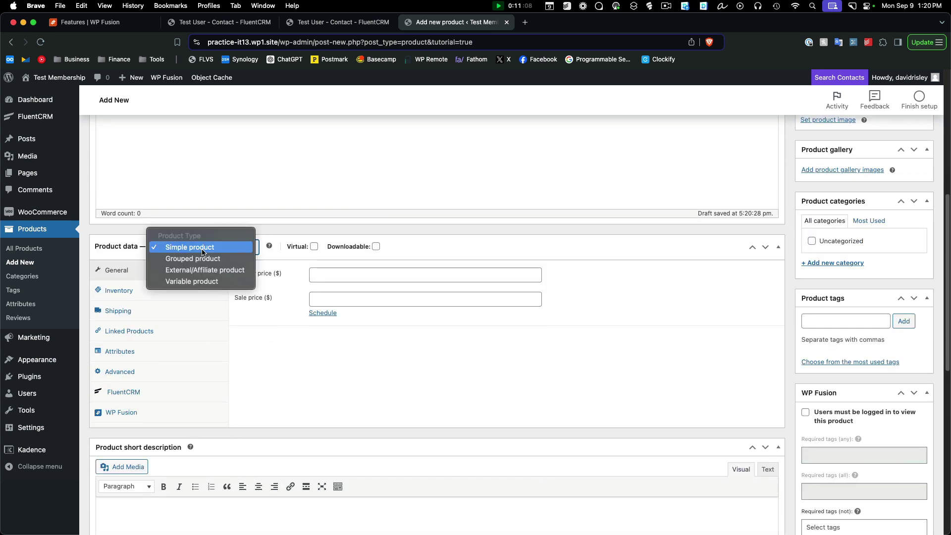
click(196, 250)
click(314, 246)
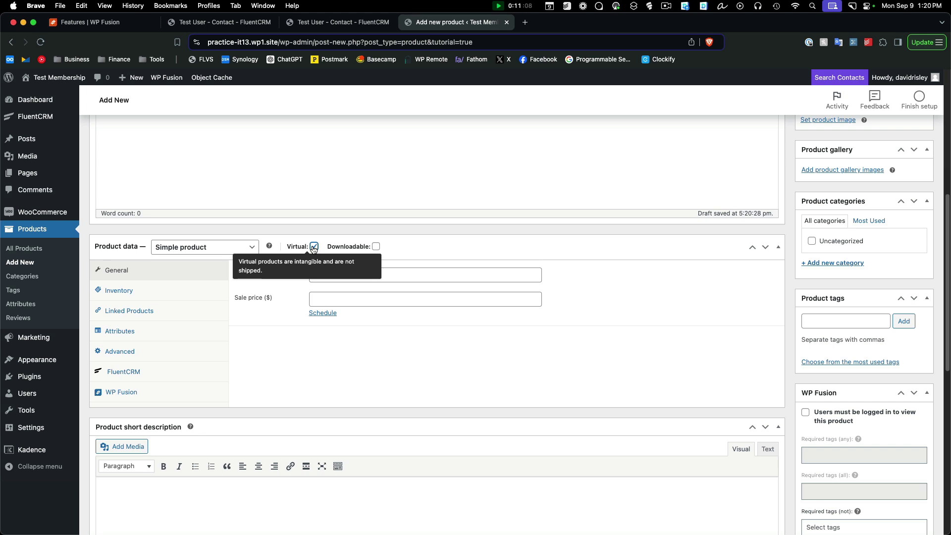
click(349, 273)
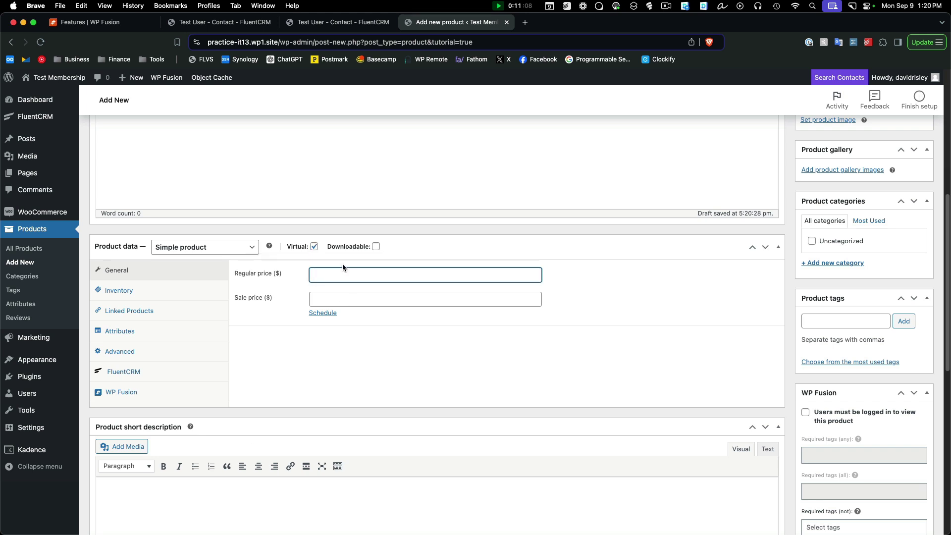
click(388, 299)
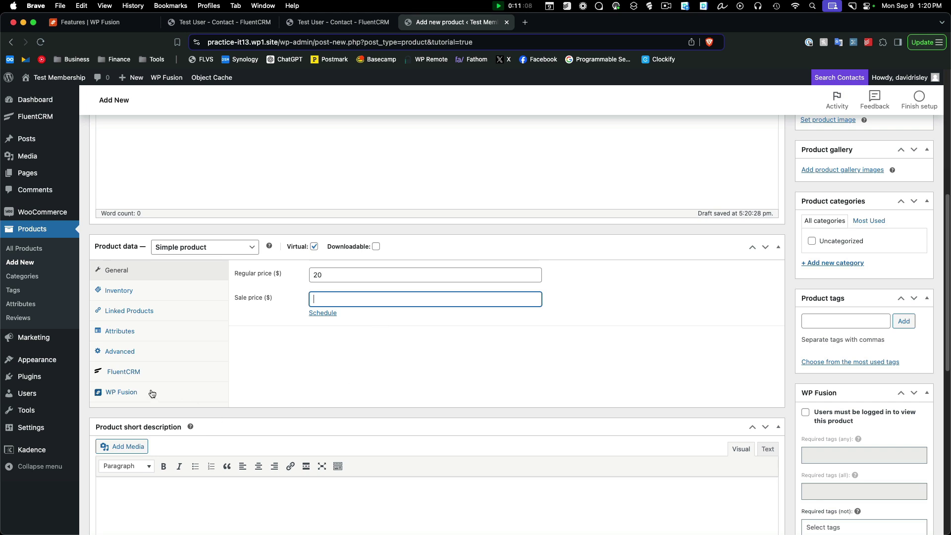
Set the product's WP Fusion tab to apply Members when purchased, and publish it
click(127, 396)
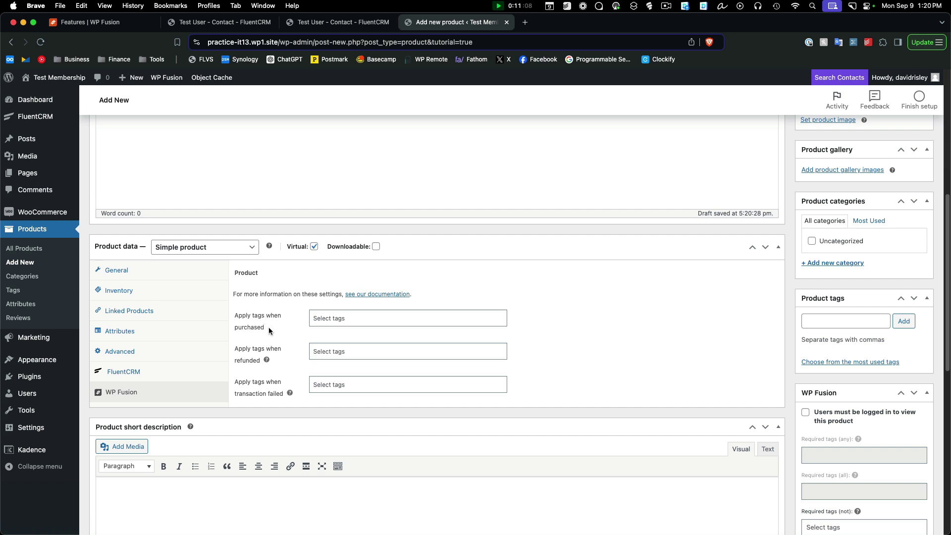
click(364, 321)
click(360, 335)
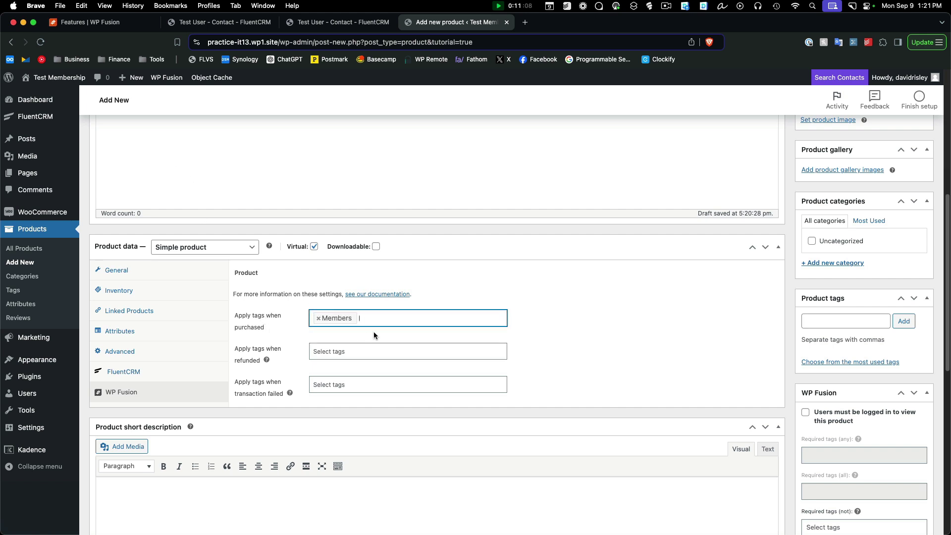
scroll(793, 376, up, 7)
click(909, 388)
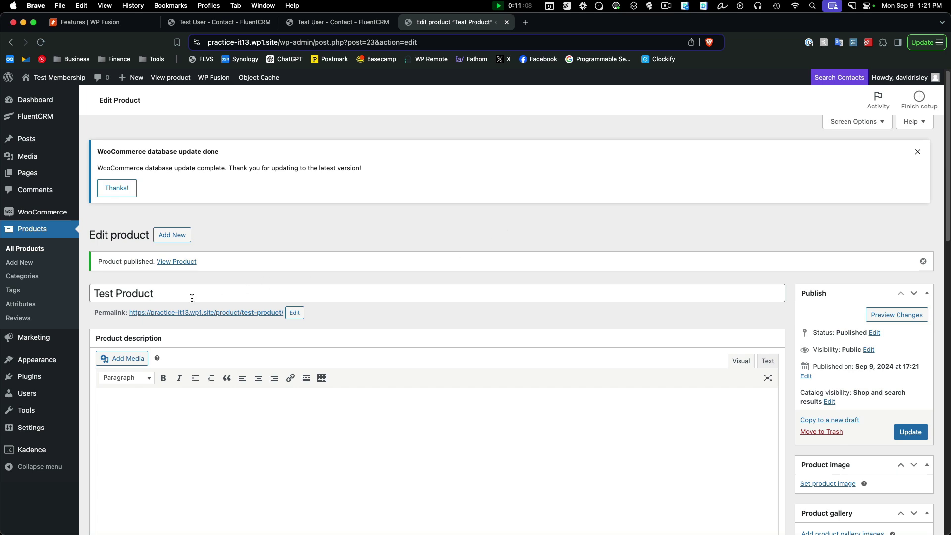
scroll(198, 297, down, 5)
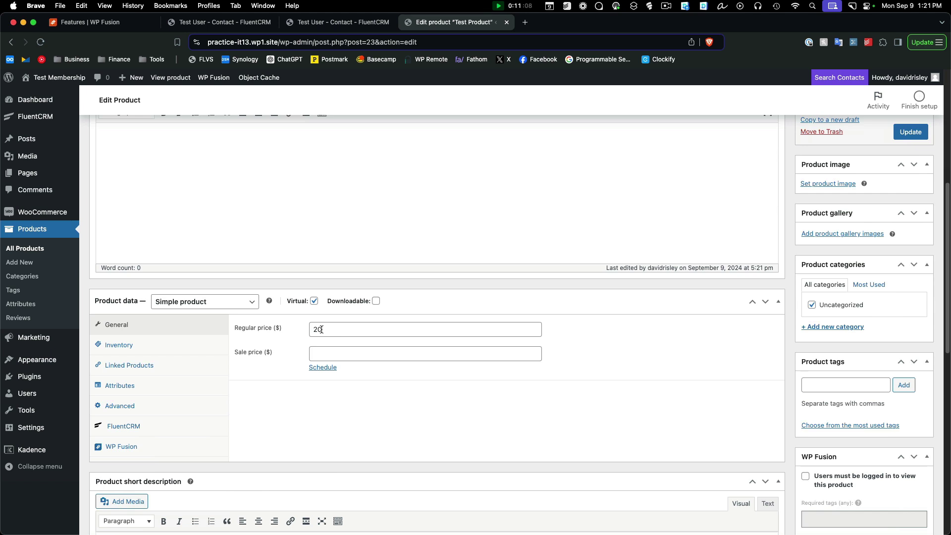
click(144, 449)
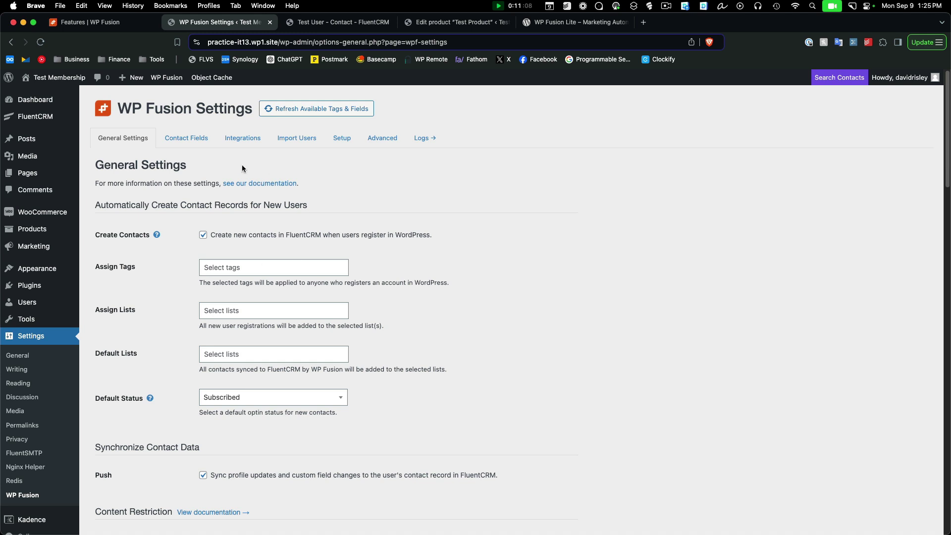
Show WP Fusion's Contact Fields mapping and scroll down to the WooCommerce Customer billing fields
click(192, 139)
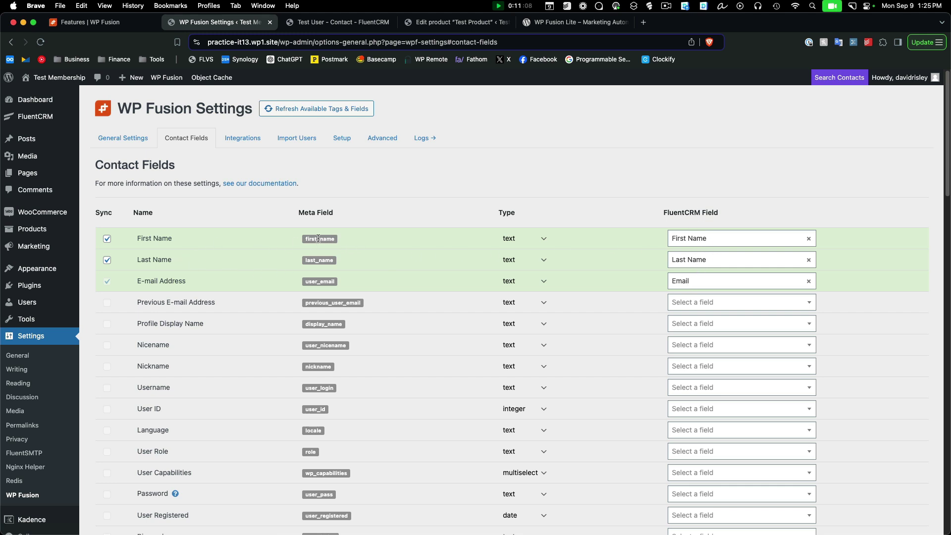
scroll(387, 334, down, 5)
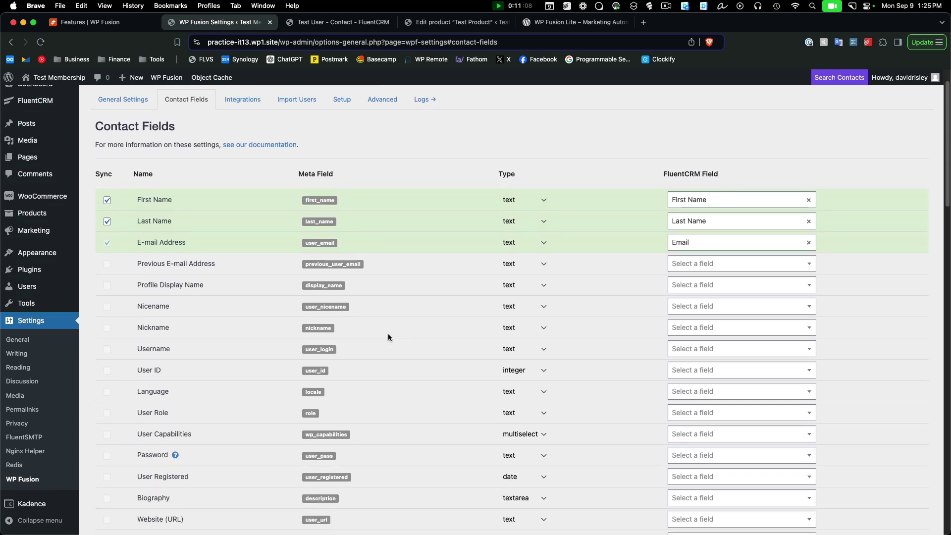
scroll(387, 334, down, 3)
scroll(387, 339, down, 3)
scroll(387, 340, down, 2)
scroll(387, 336, up, 12)
scroll(450, 324, down, 18)
scroll(447, 325, down, 2)
scroll(737, 320, down, 3)
scroll(719, 339, down, 2)
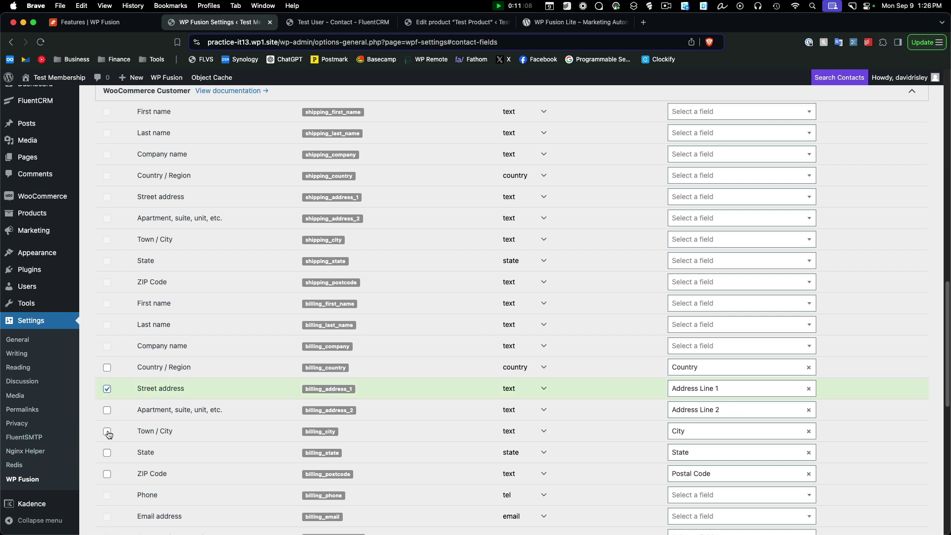
Enable sync for billing Town / City, State and Apartment fields, then save the Contact Fields settings
click(107, 431)
click(107, 453)
click(107, 411)
scroll(231, 416, down, 7)
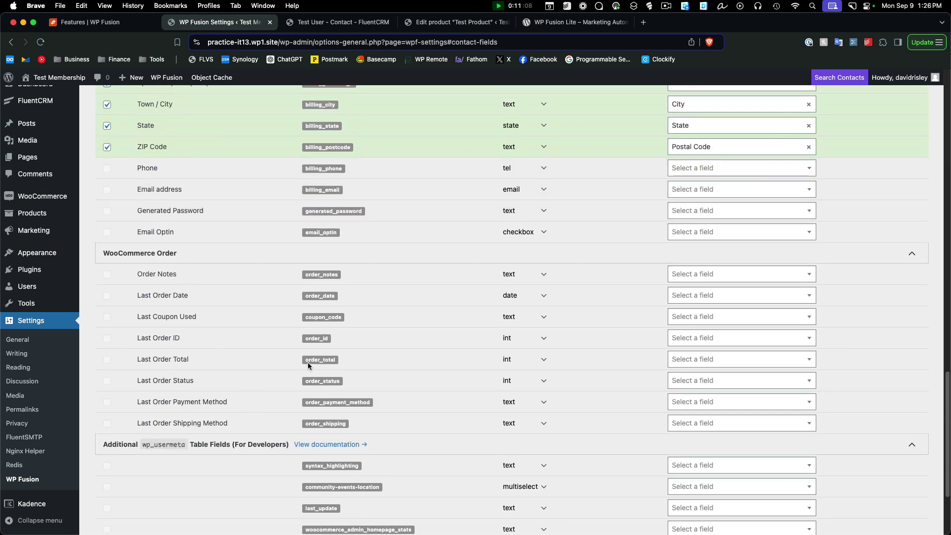
scroll(432, 326, down, 3)
scroll(431, 324, up, 3)
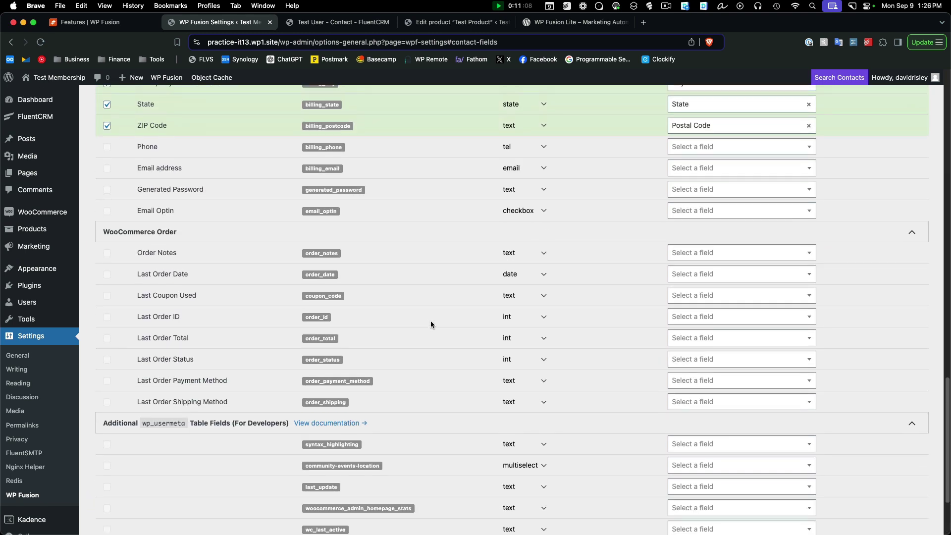
scroll(451, 307, up, 15)
scroll(446, 310, up, 4)
scroll(445, 310, down, 20)
click(122, 487)
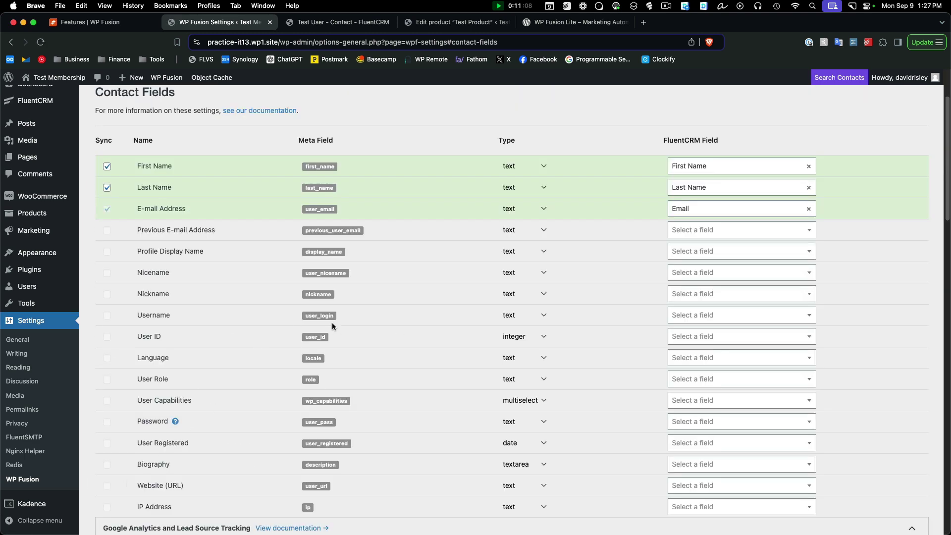
Scroll up to the top of the published Test Product's edit screen
scroll(348, 329, up, 3)
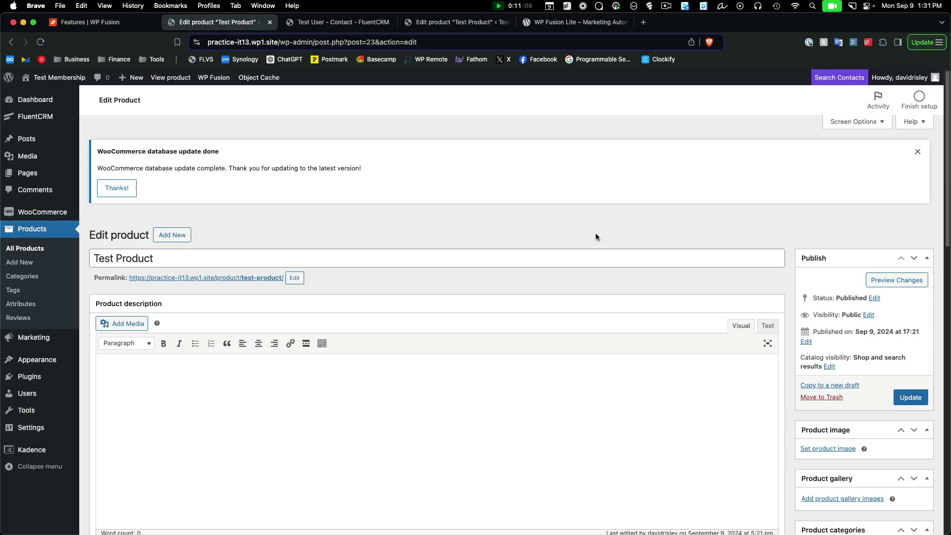
Browse Test Product's WP Fusion FluentCRM Add Tags list without choosing a tag, then open FluentCRM Automations
scroll(584, 258, down, 5)
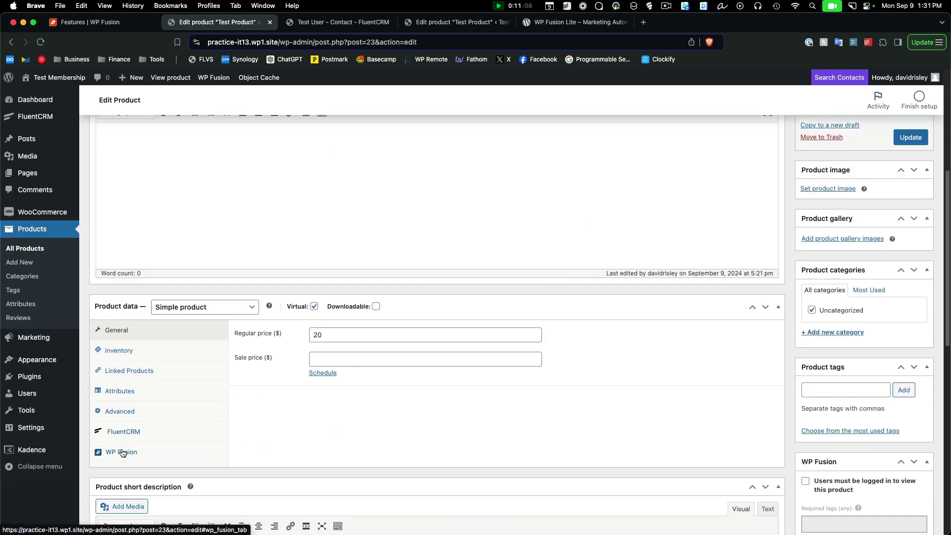
click(123, 453)
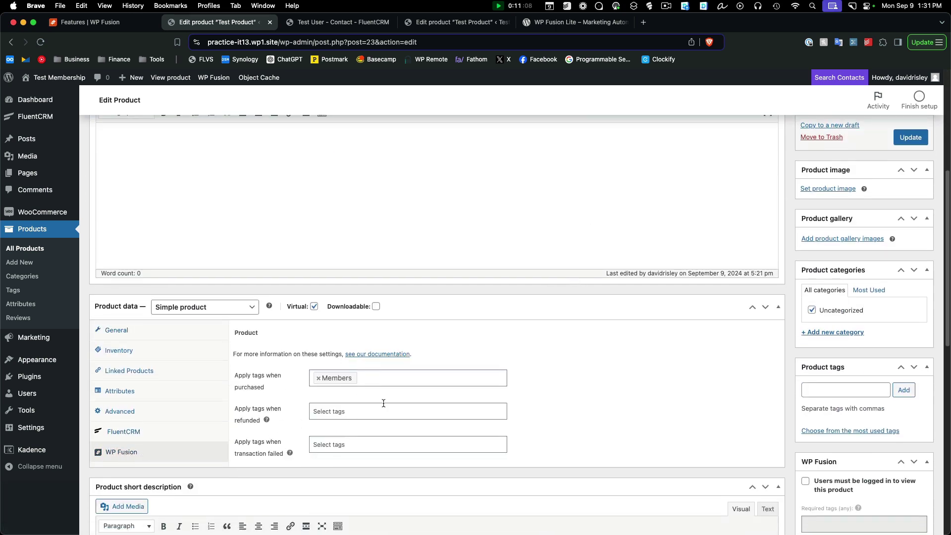
click(124, 432)
click(365, 385)
click(524, 424)
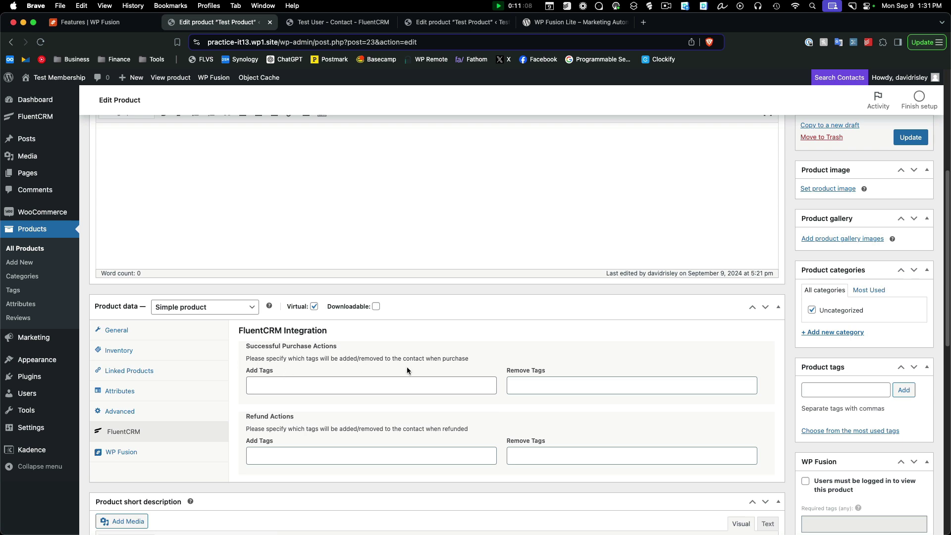
click(396, 386)
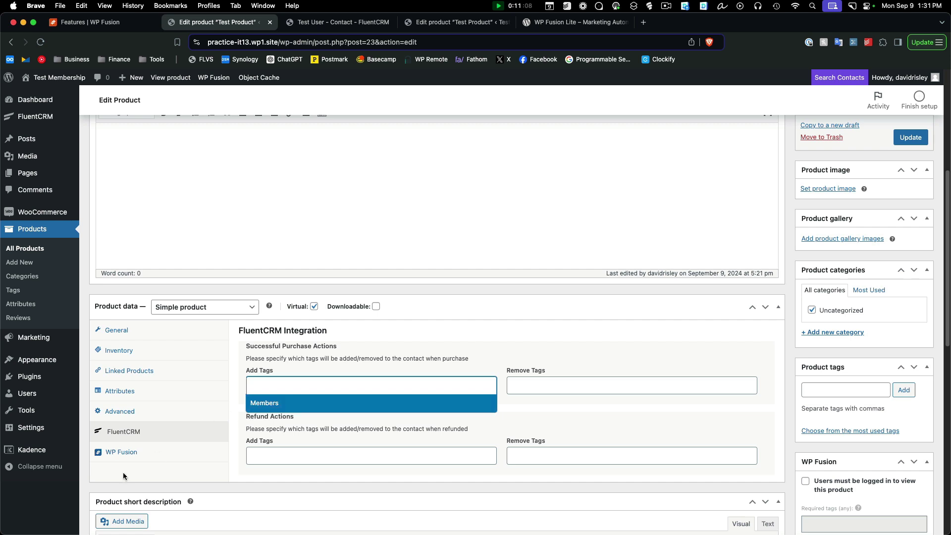
click(275, 485)
mouse_move(45, 117)
click(118, 246)
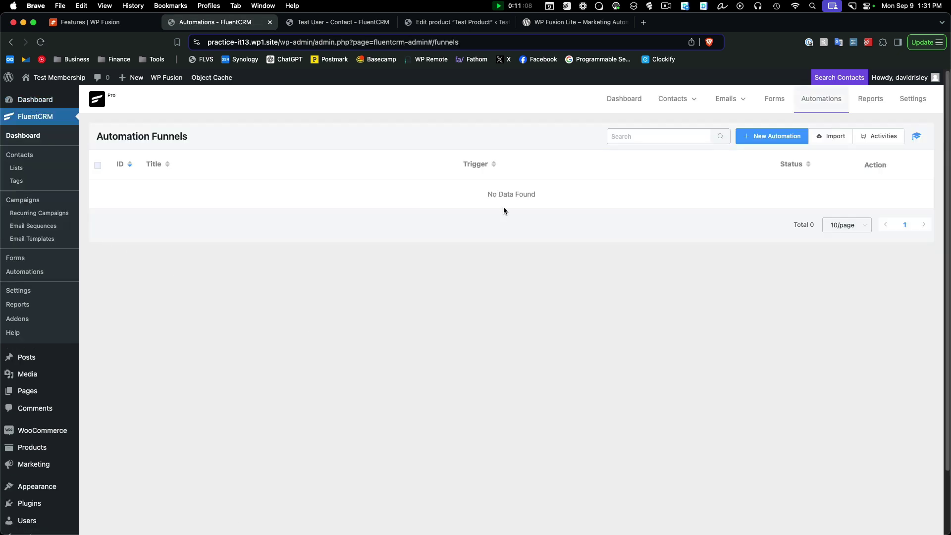
Start a from-scratch automation on the WooCommerce Order Completed trigger, then switch to the WP Fusion Lite tab
click(791, 136)
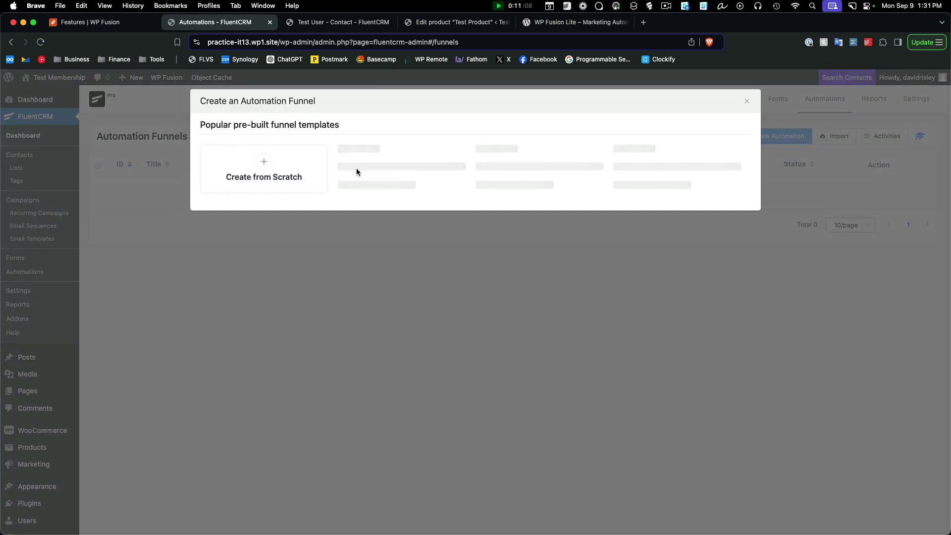
mouse_move(572, 207)
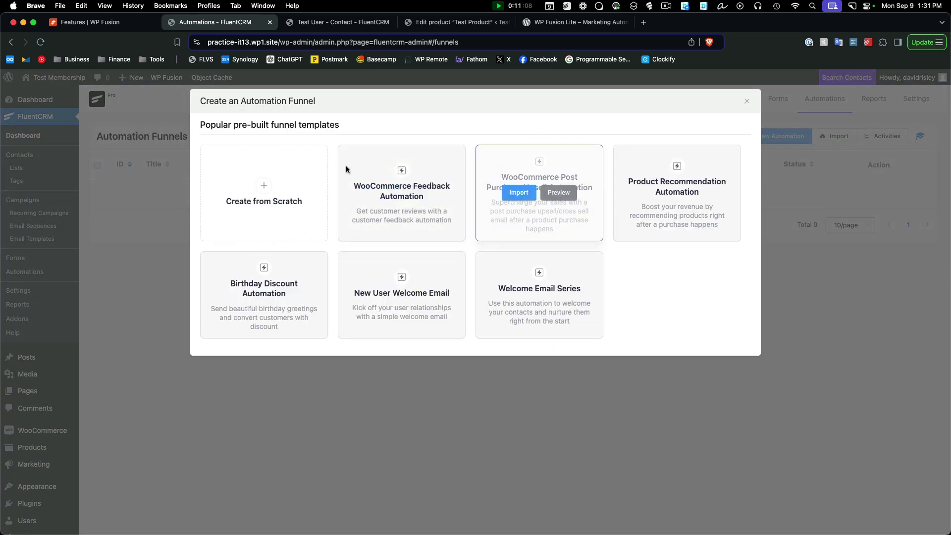
click(261, 193)
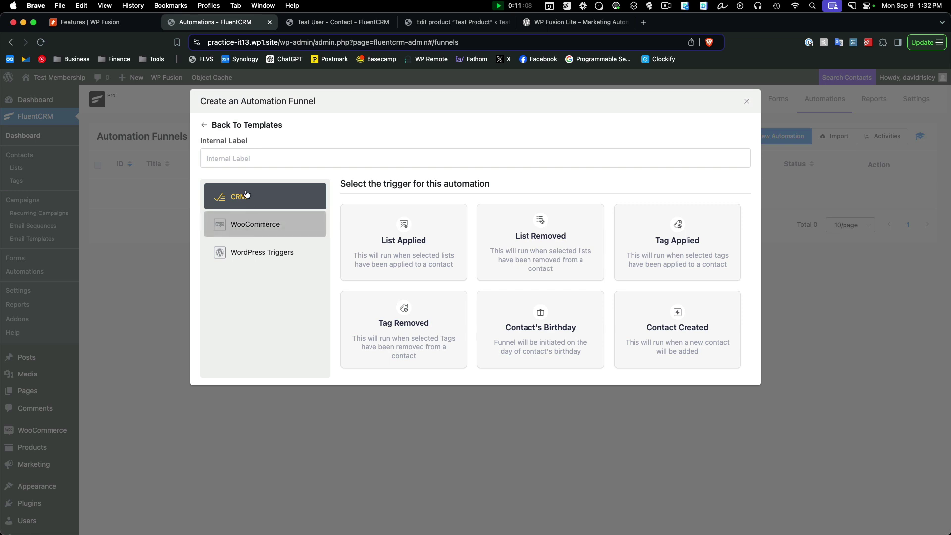
click(250, 225)
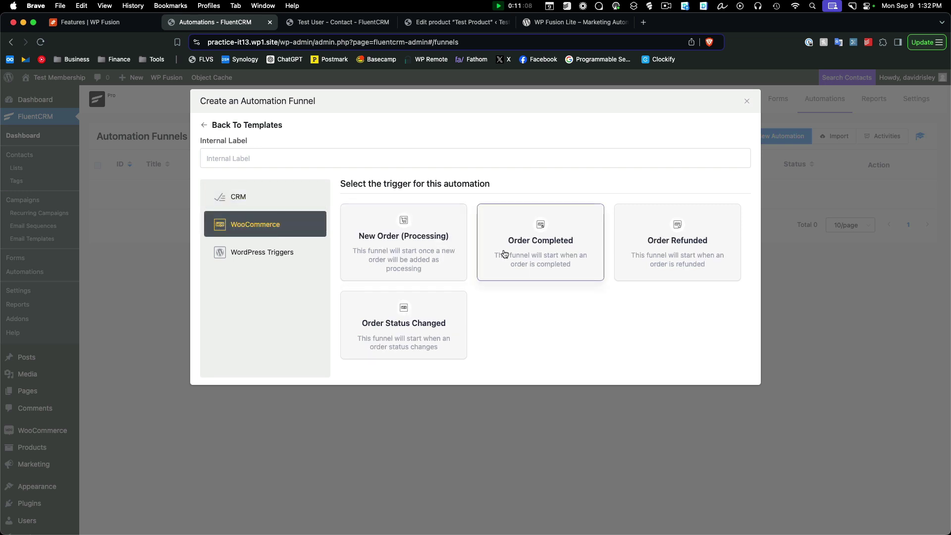
click(536, 255)
click(550, 25)
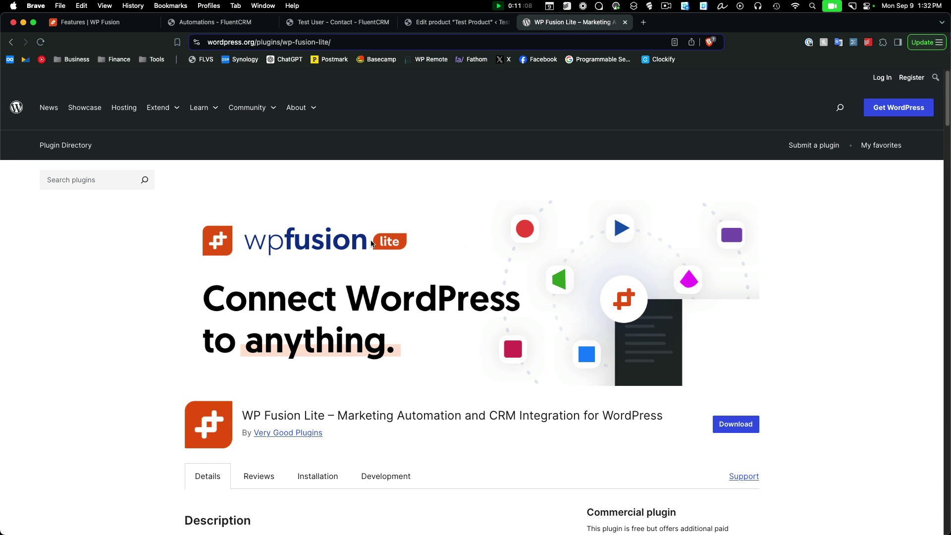
scroll(861, 296, down, 5)
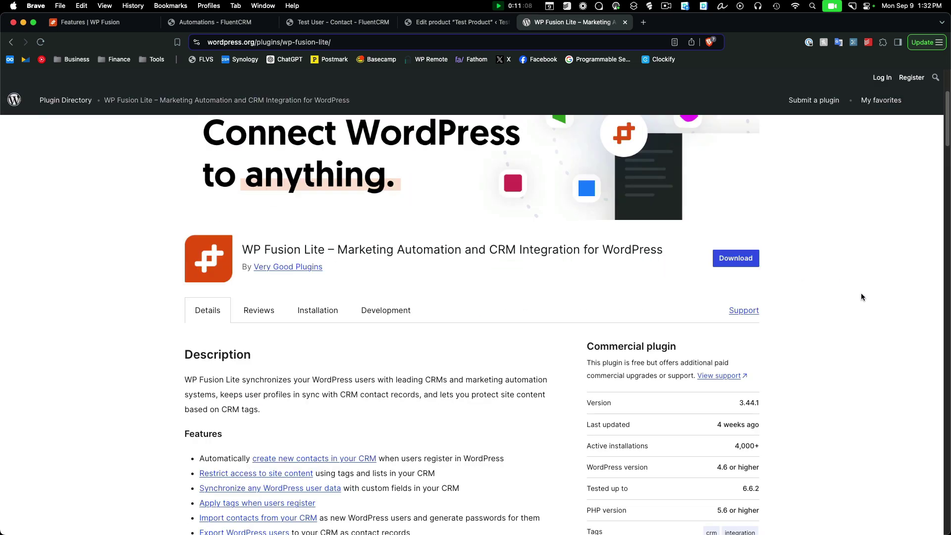
scroll(861, 296, down, 4)
scroll(861, 297, down, 1)
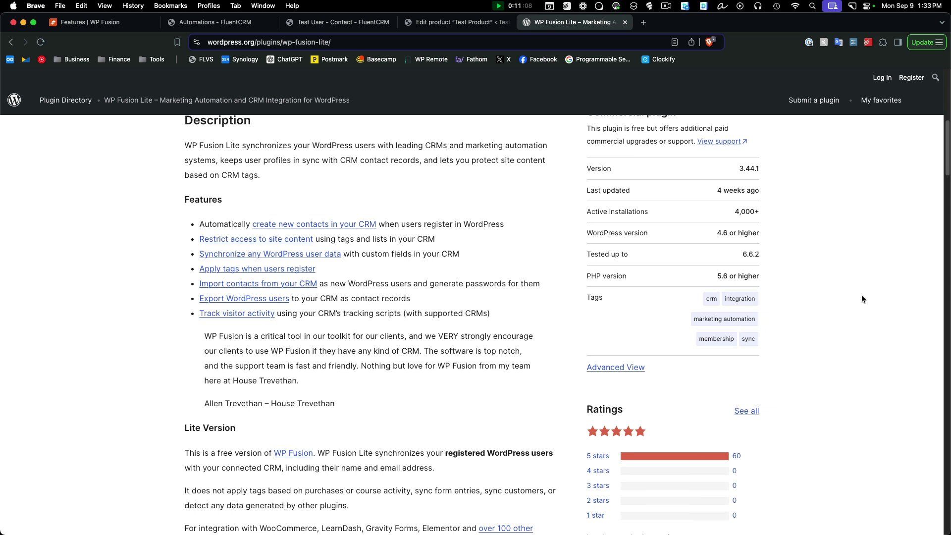
Recheck Test Product's WP Fusion tag settings, then return to the WP Fusion Lite plugin page
click(454, 22)
click(115, 448)
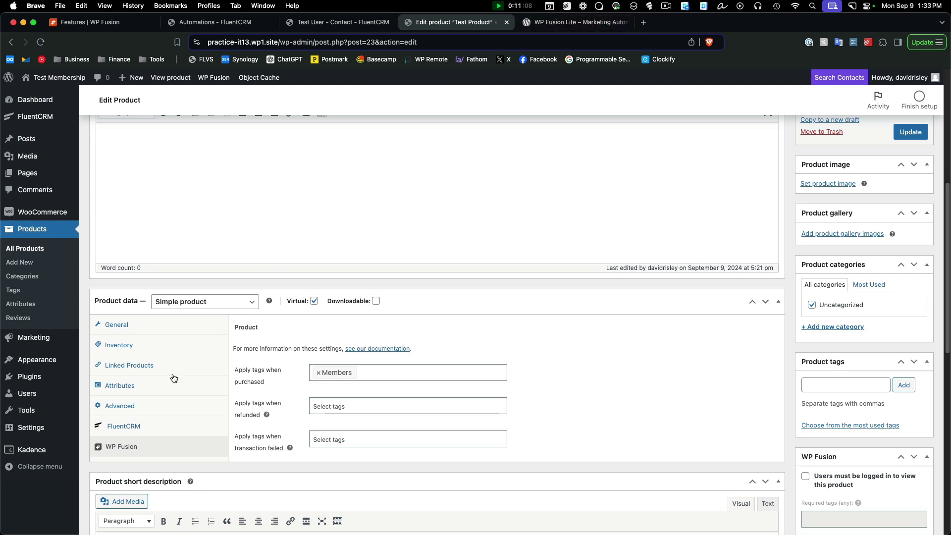
click(570, 25)
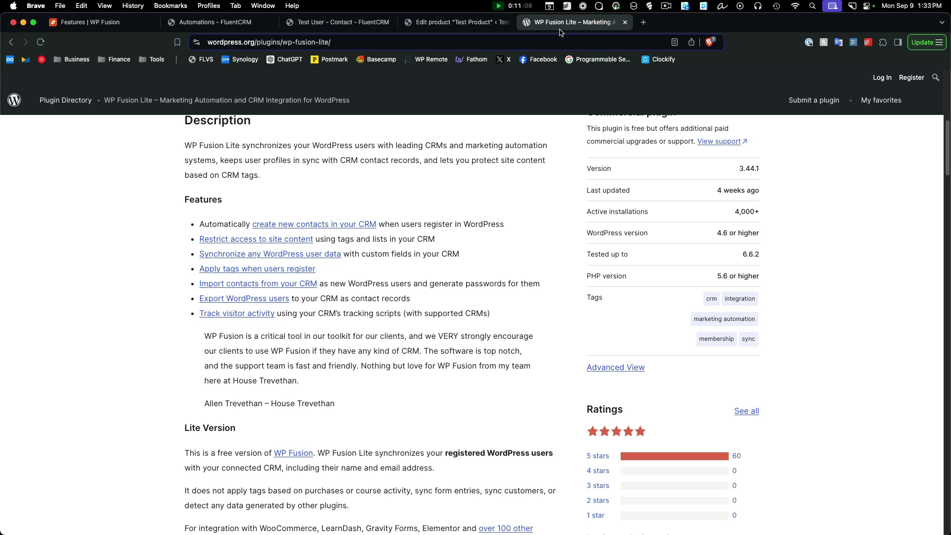